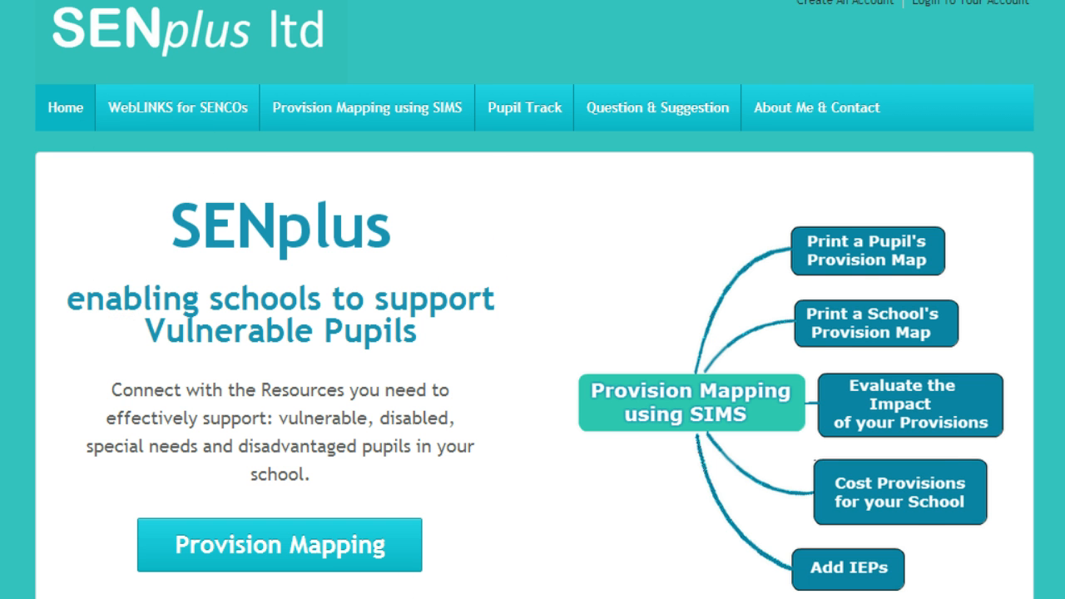
Step: Switch to SIMS .net and open the lookup maintenance screen
click(376, 597)
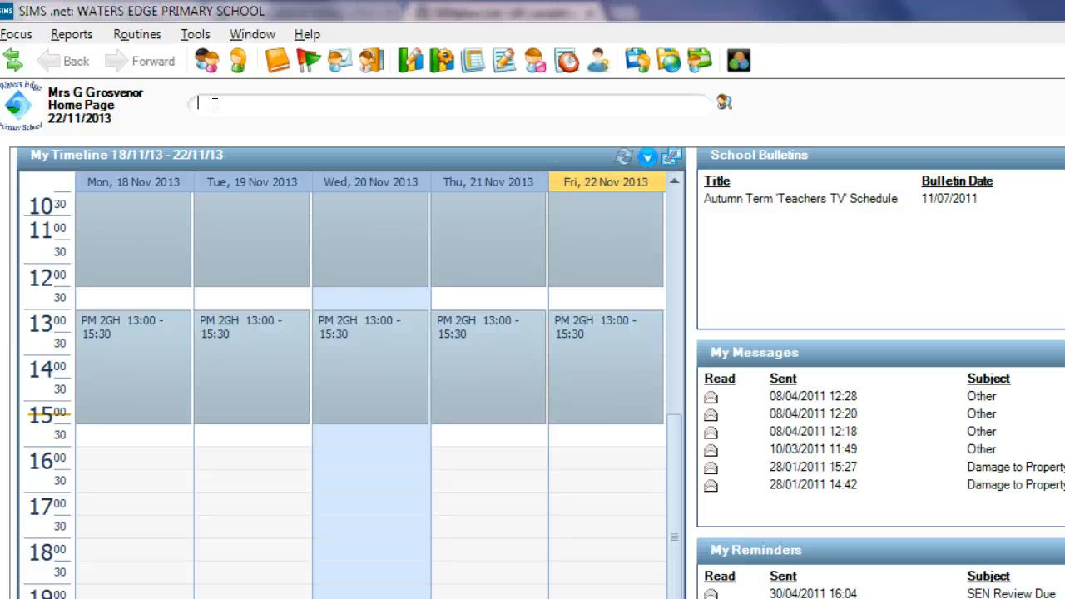
click(214, 104)
click(198, 34)
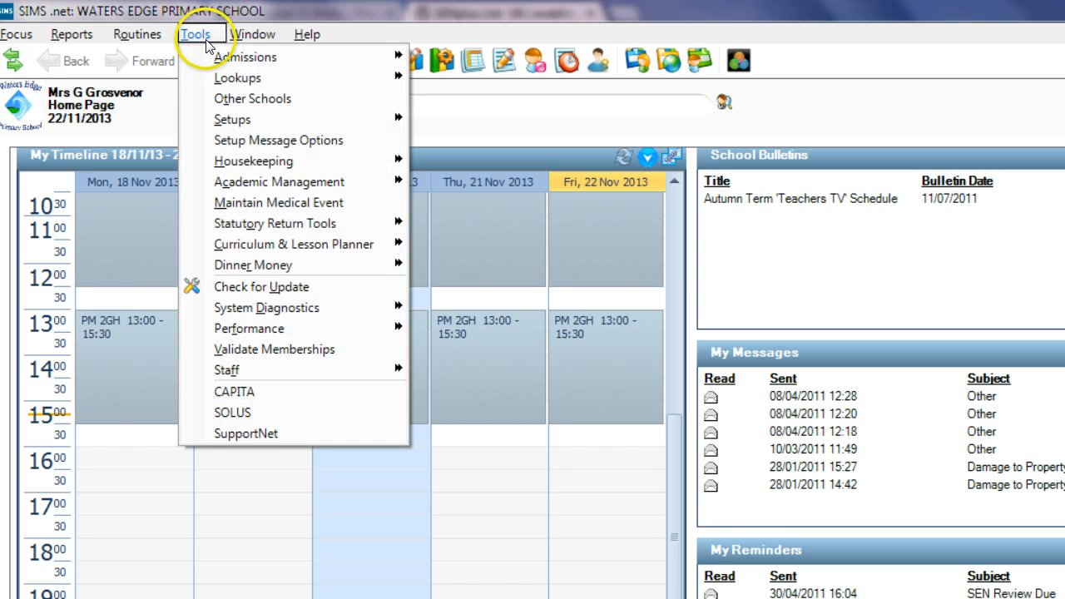
mouse_move(223, 86)
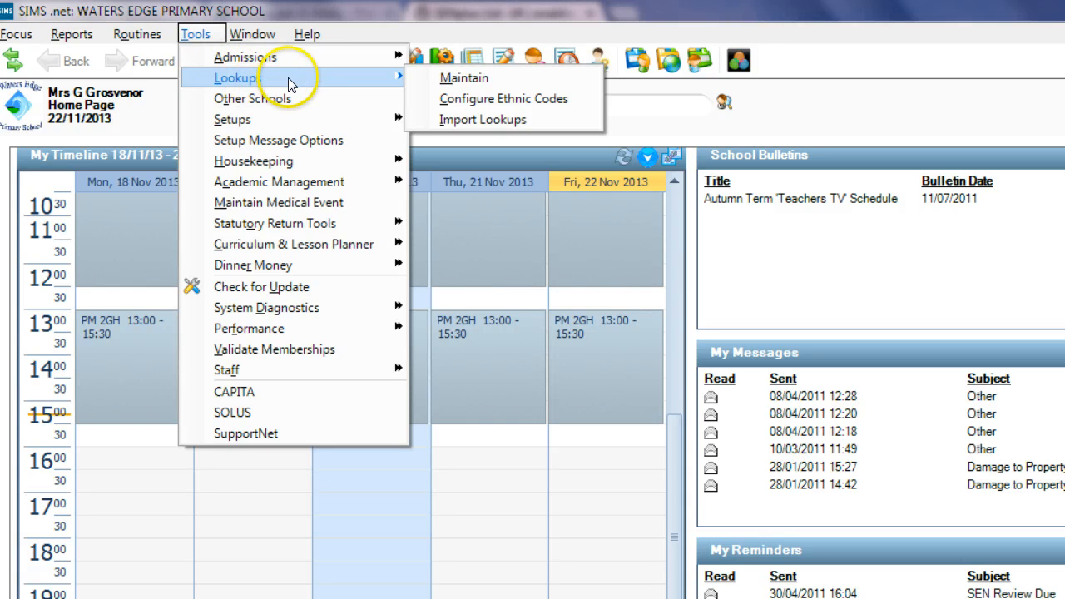
click(492, 77)
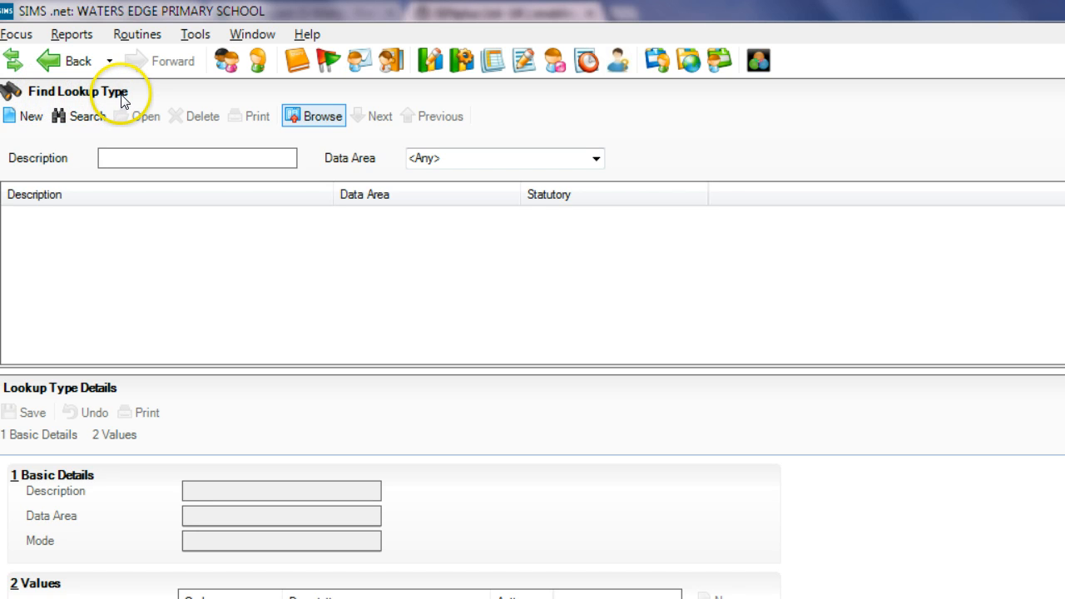
Step: Search the lookup types for "SEN" and open the SEN Provision Type details
click(131, 158)
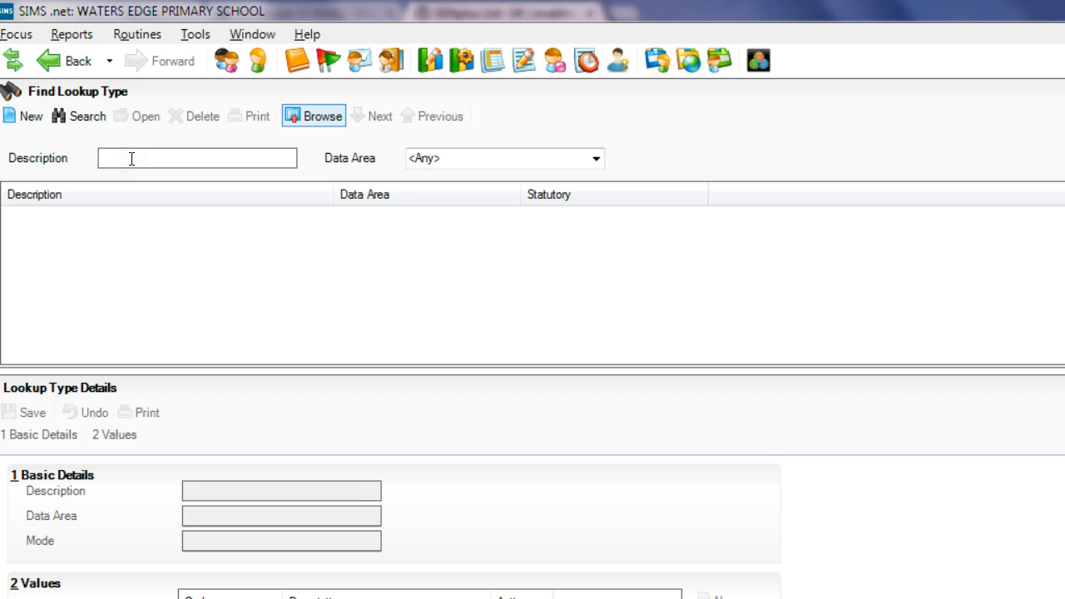
text(SEN)
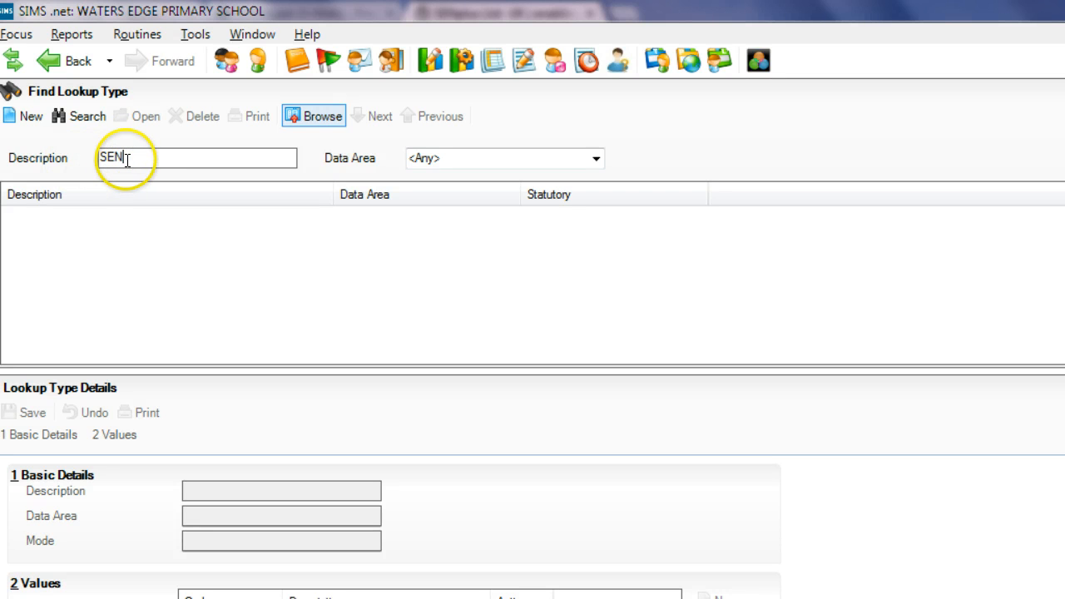
click(79, 112)
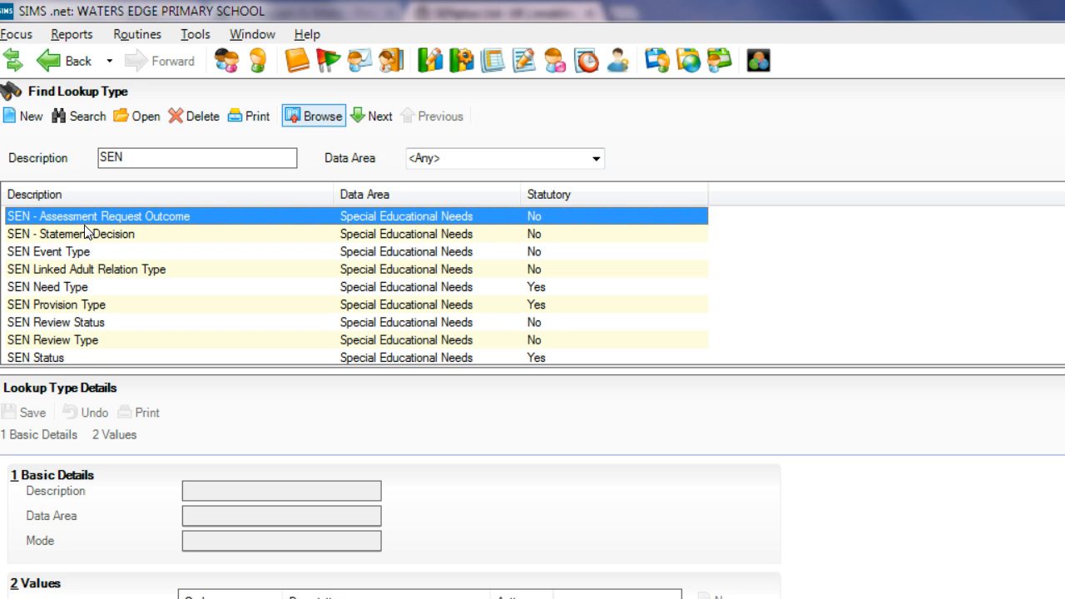
click(54, 306)
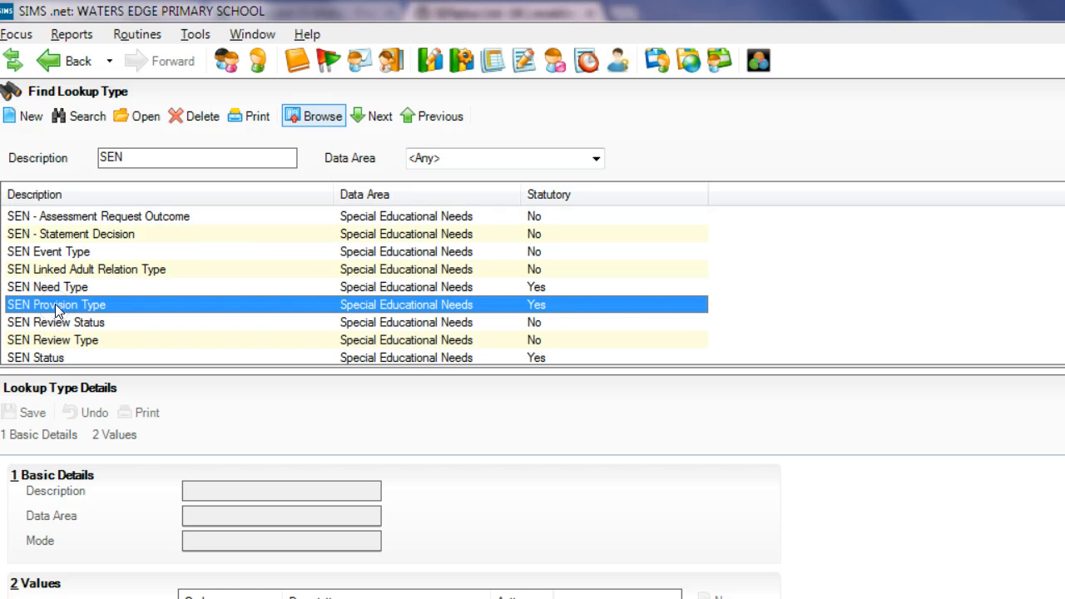
double_click(57, 304)
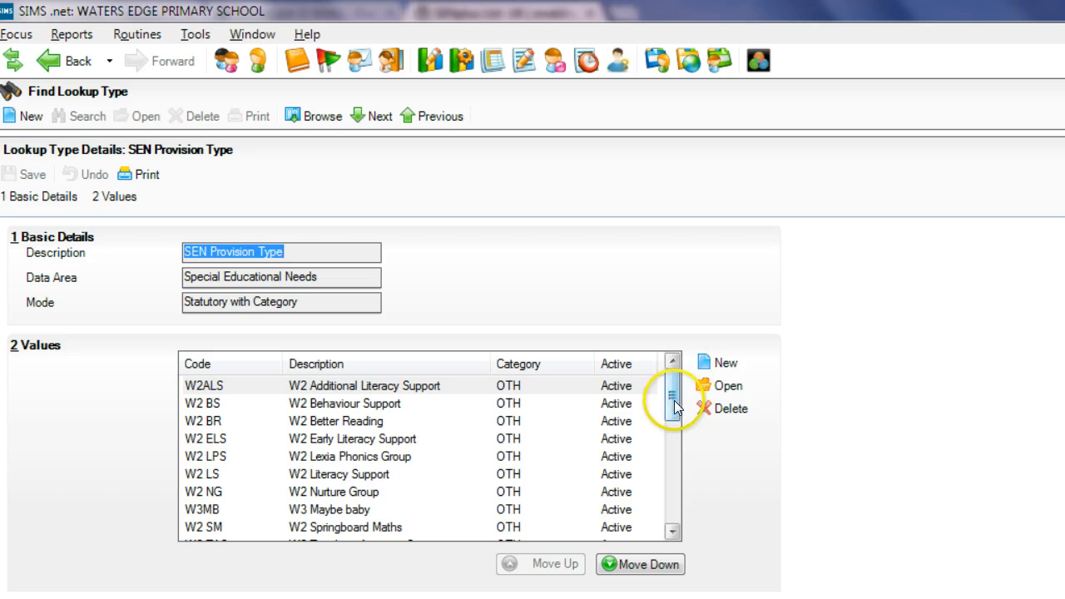
Step: Create a new SEN Provision Type value with code W2Ms and description "W2 Maths Support"
drag(671, 398, 663, 480)
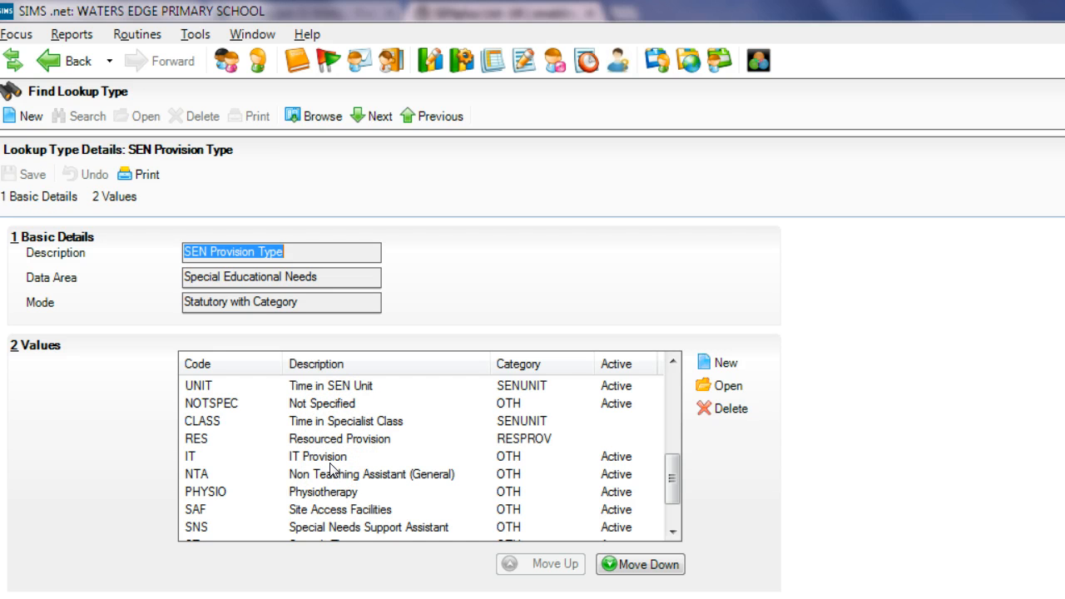
drag(668, 479, 672, 388)
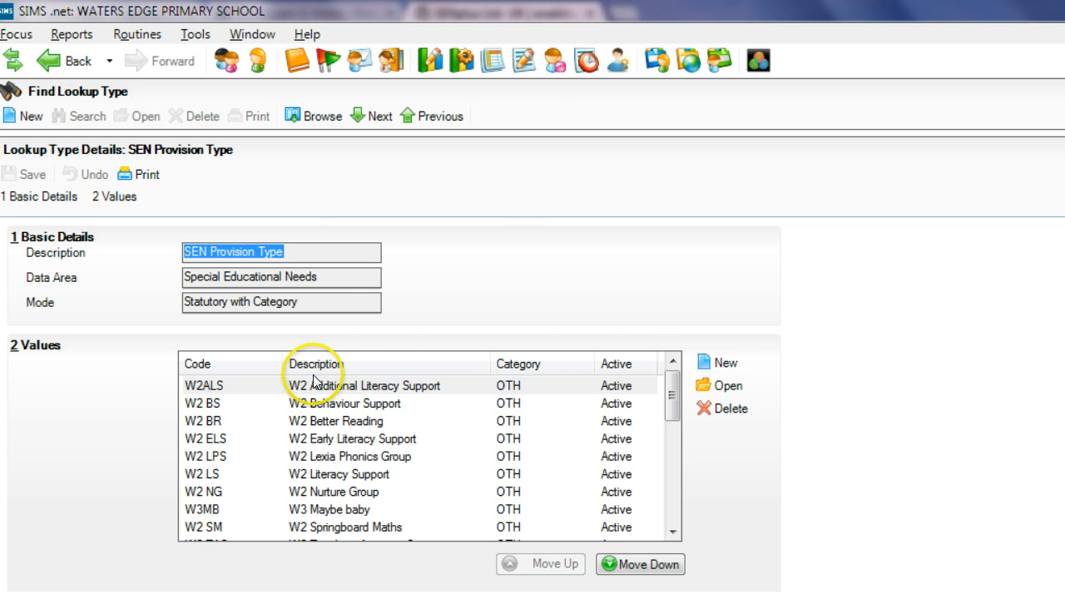
drag(674, 404, 672, 420)
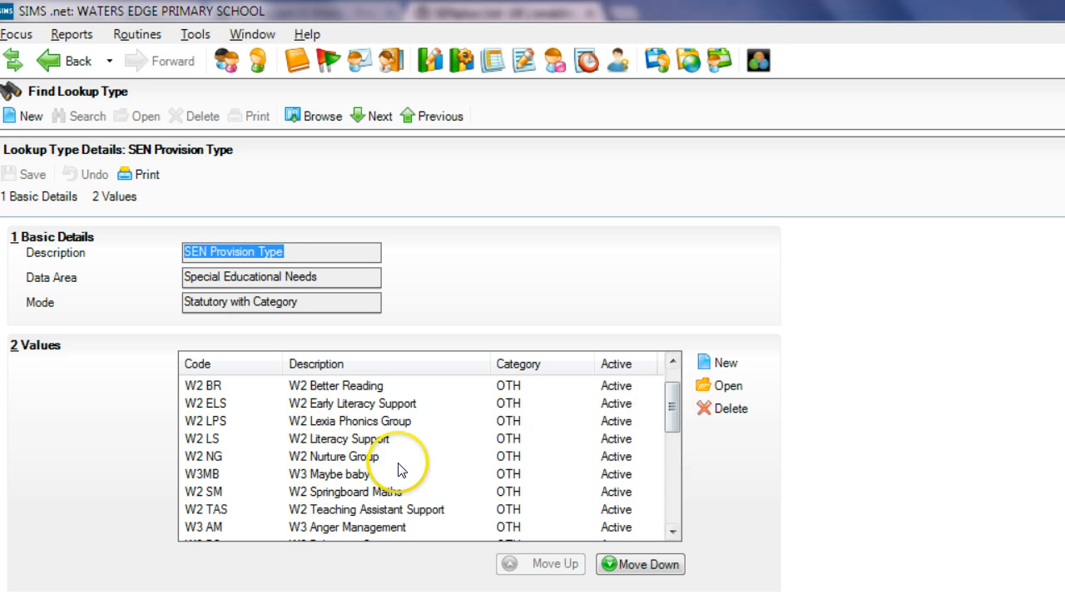
drag(674, 416, 674, 404)
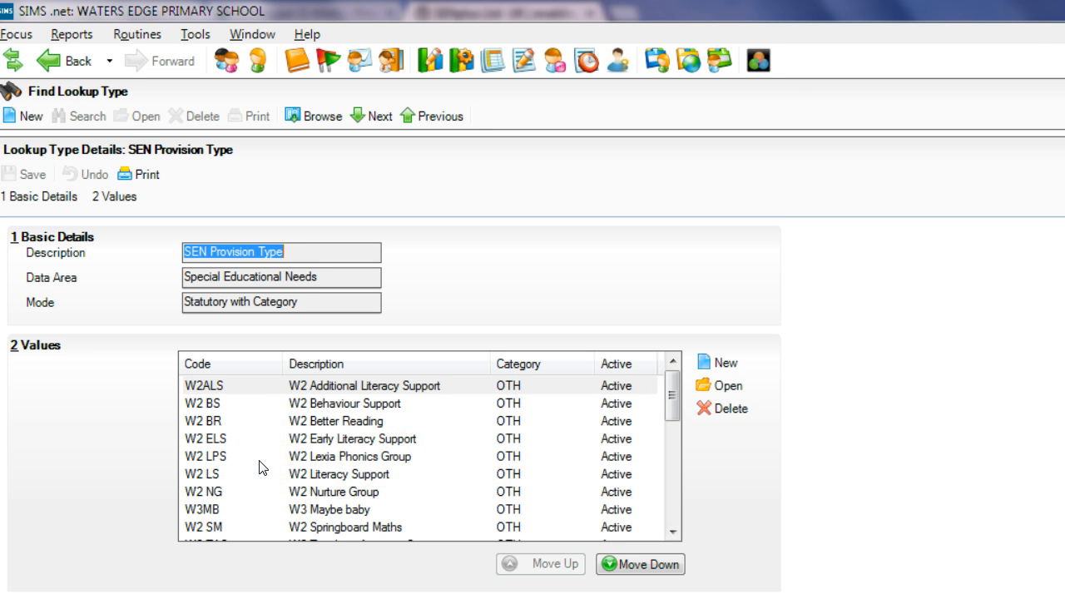
click(541, 440)
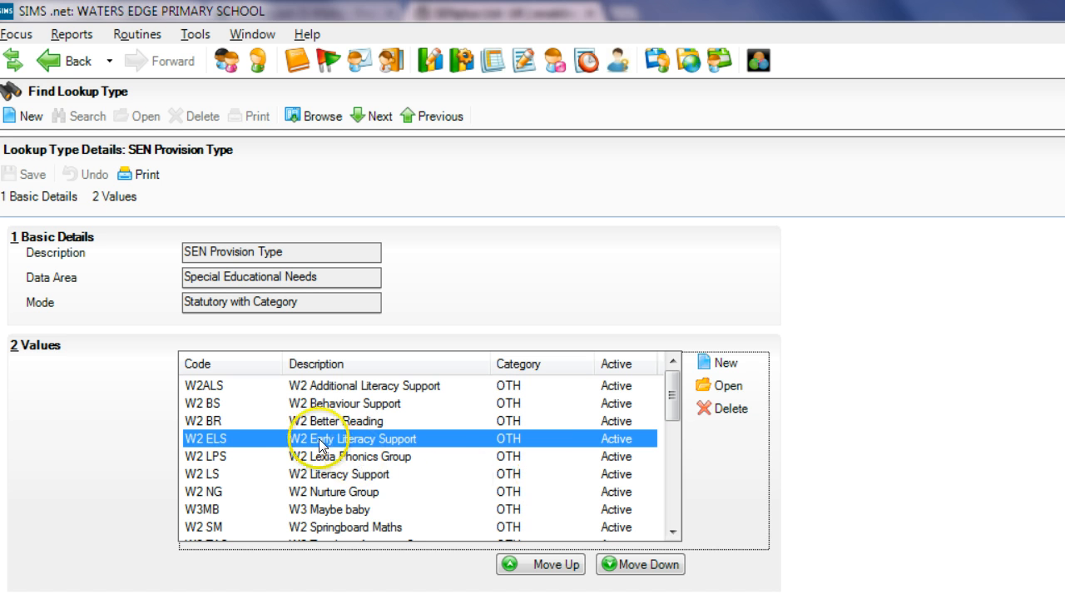
click(725, 362)
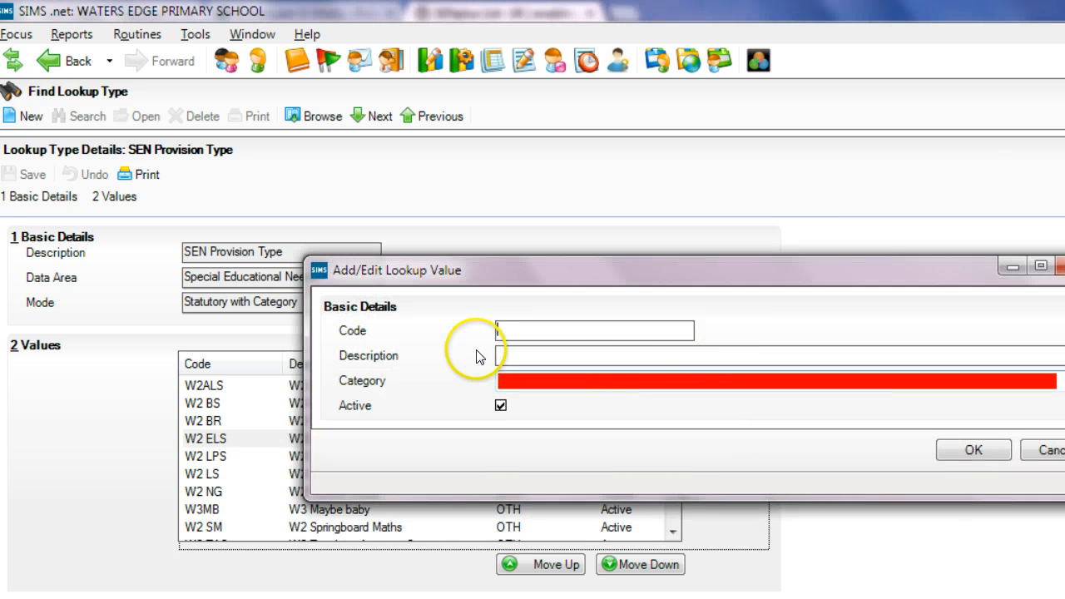
click(524, 330)
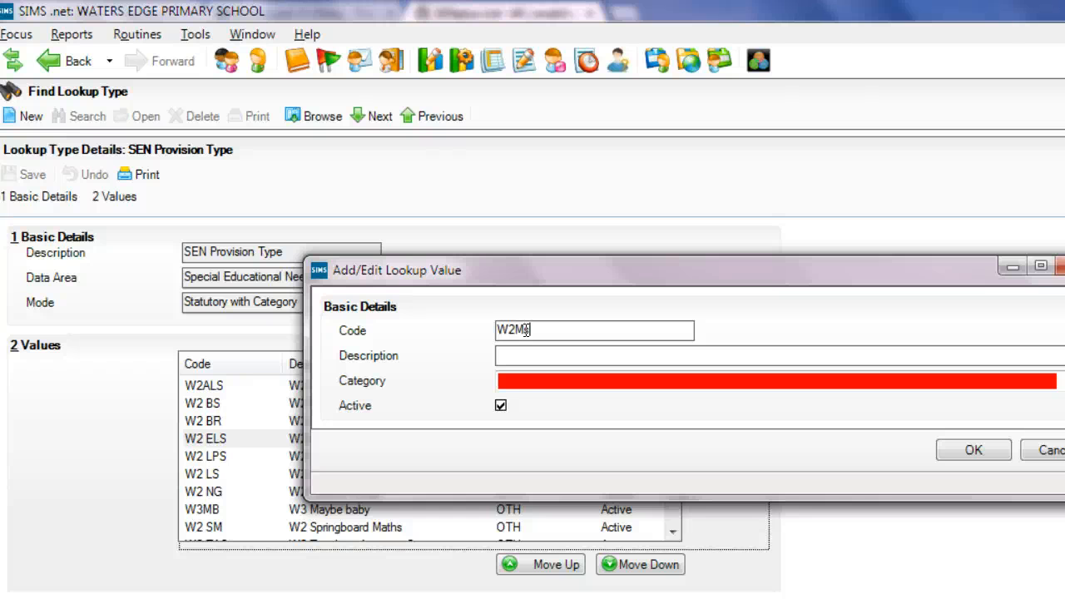
click(524, 356)
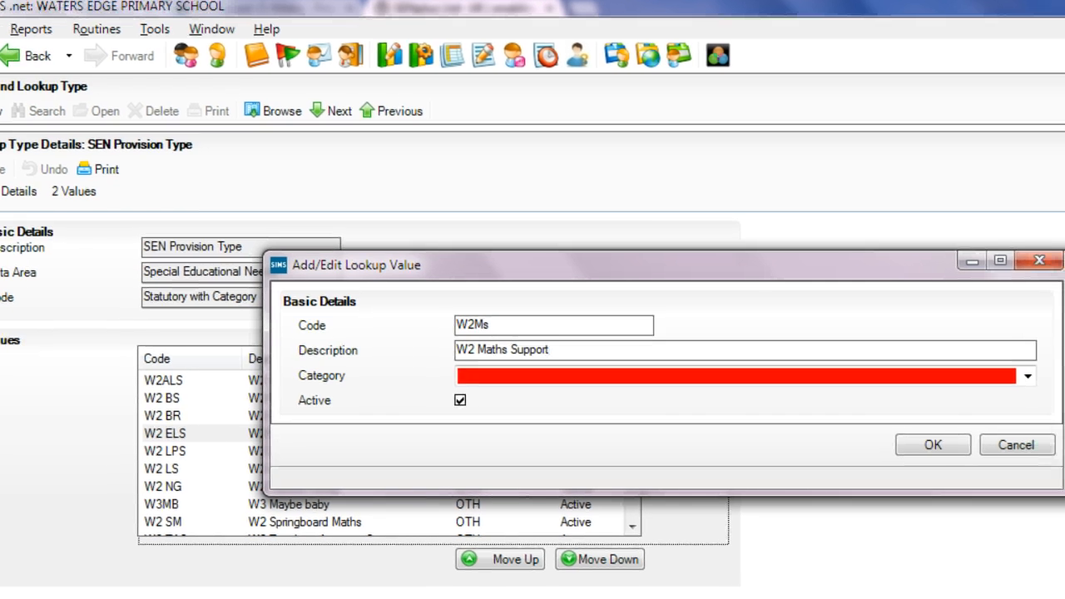
Step: Set the new value's category to OTH - Other and confirm the entry
drag(751, 250, 572, 243)
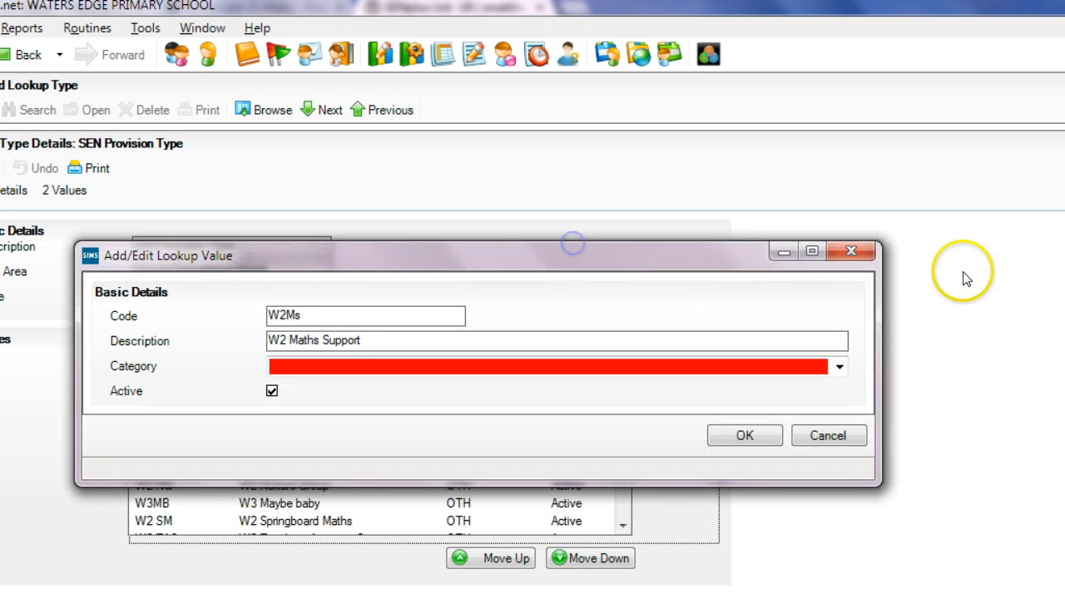
click(838, 366)
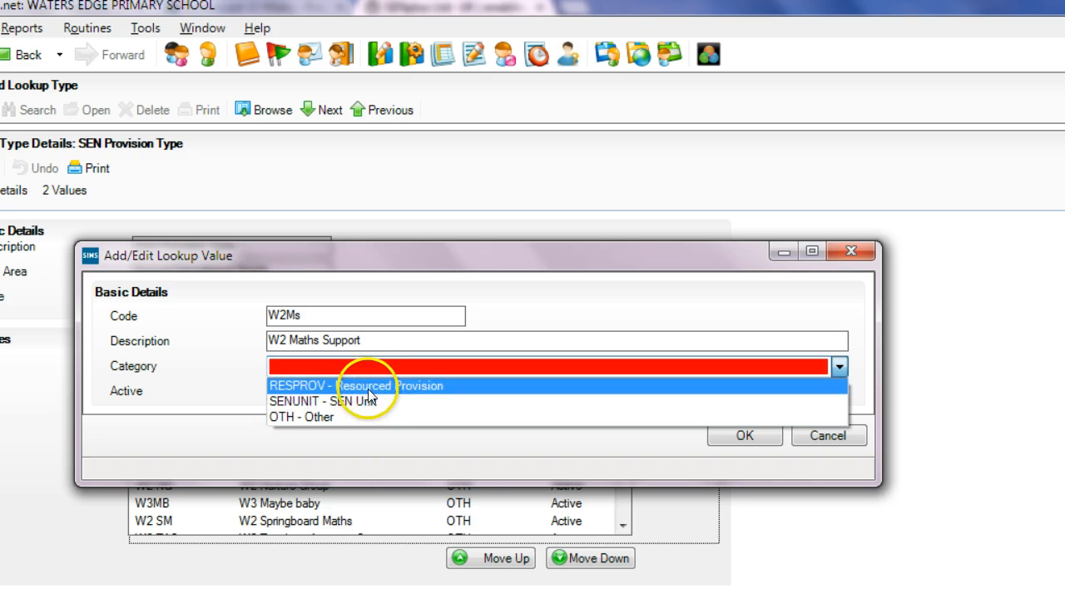
click(351, 421)
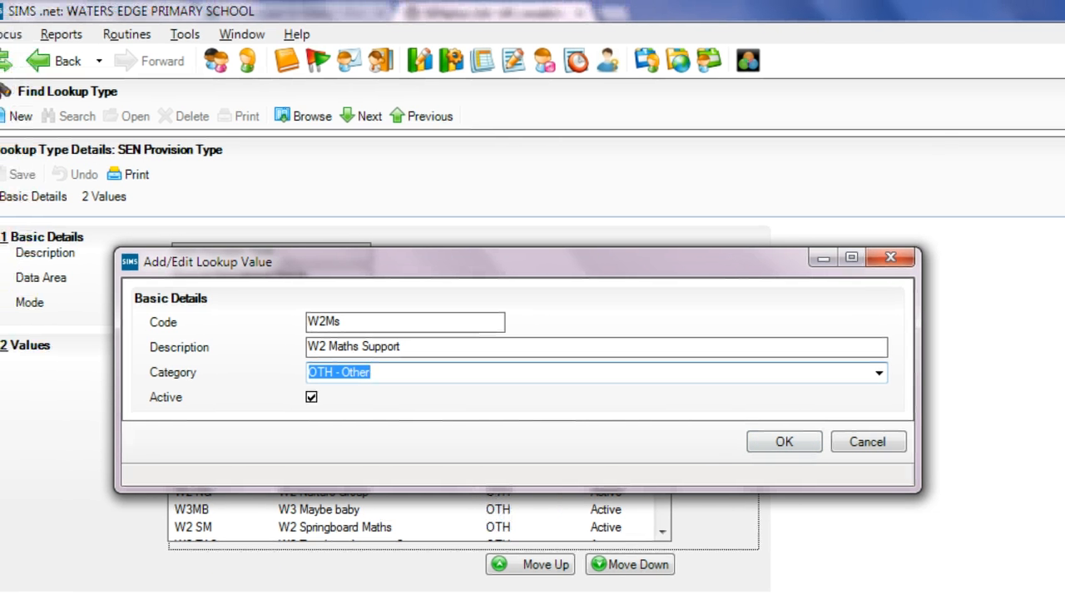
click(784, 445)
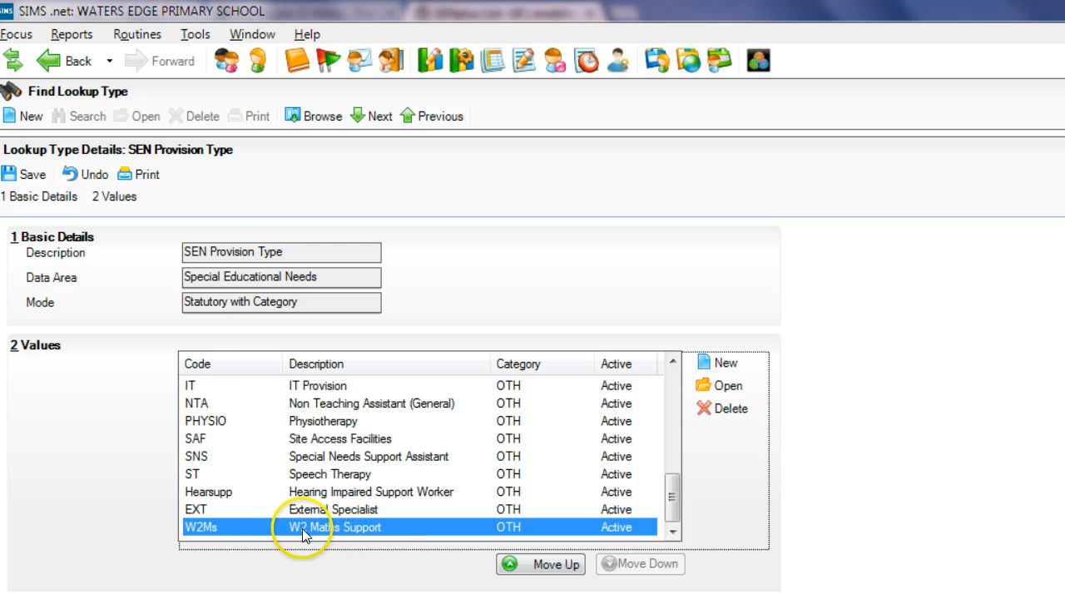
Step: Move the W2 Maths Support value up the list to directly below W2 Literacy Support
drag(674, 488, 678, 379)
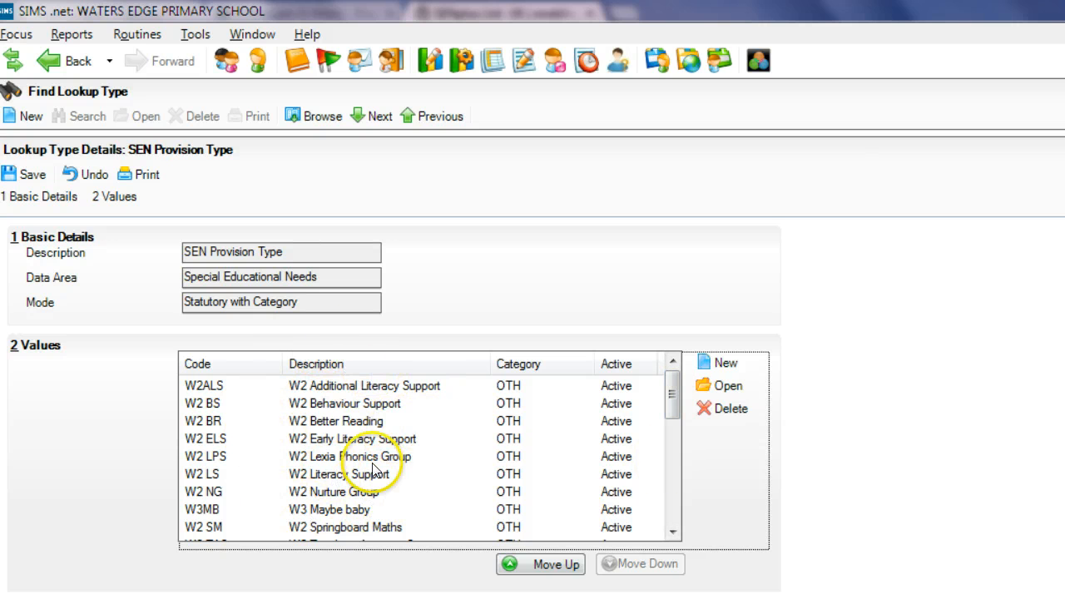
drag(670, 409, 668, 500)
click(653, 527)
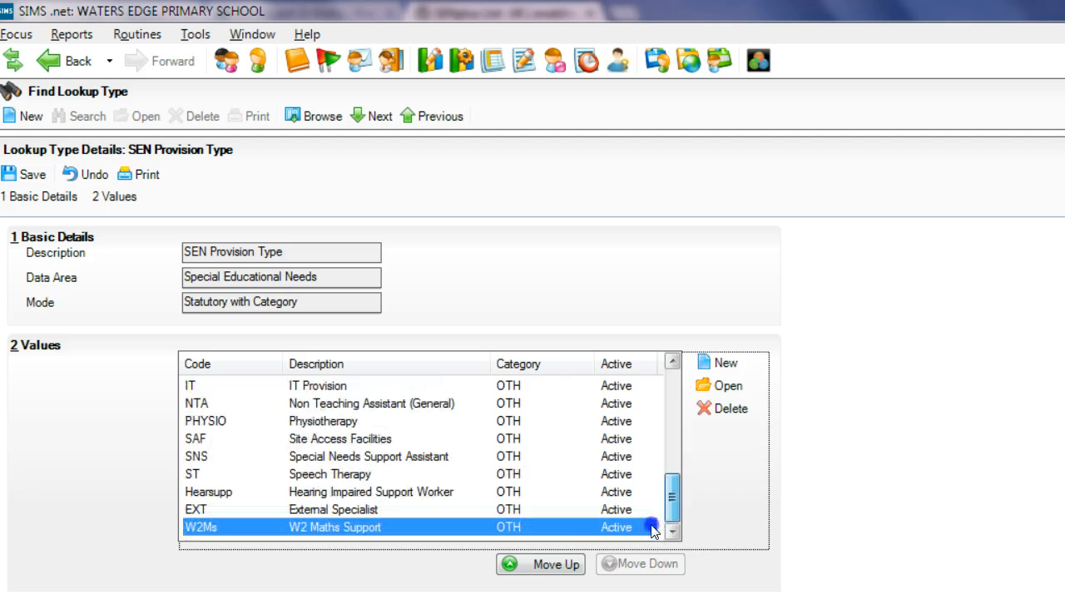
click(566, 572)
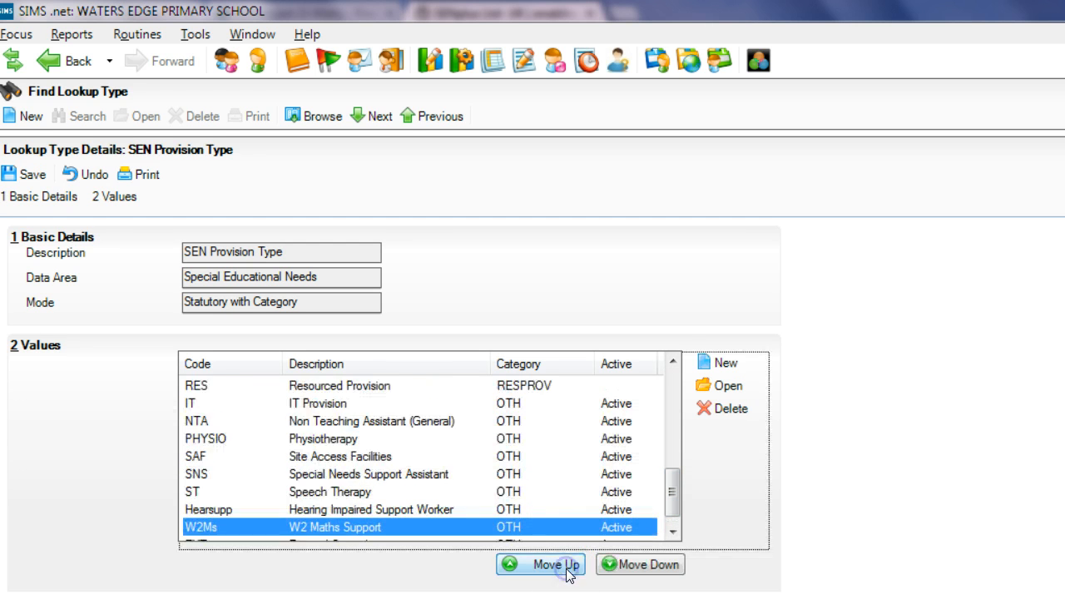
click(560, 569)
click(545, 567)
click(538, 572)
click(538, 572)
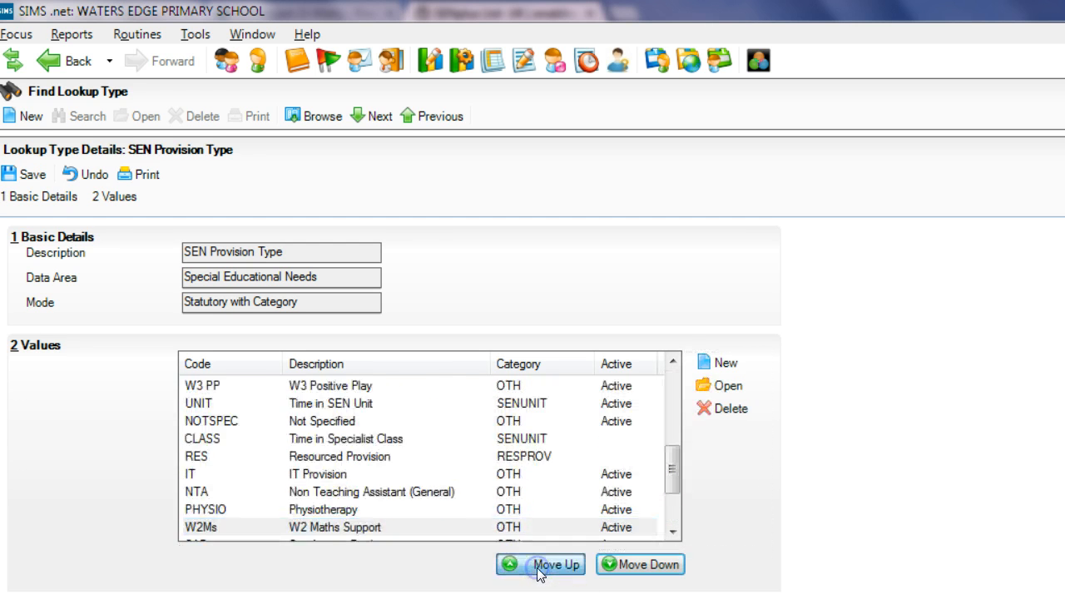
click(538, 573)
click(538, 572)
click(538, 572)
click(538, 572)
click(539, 572)
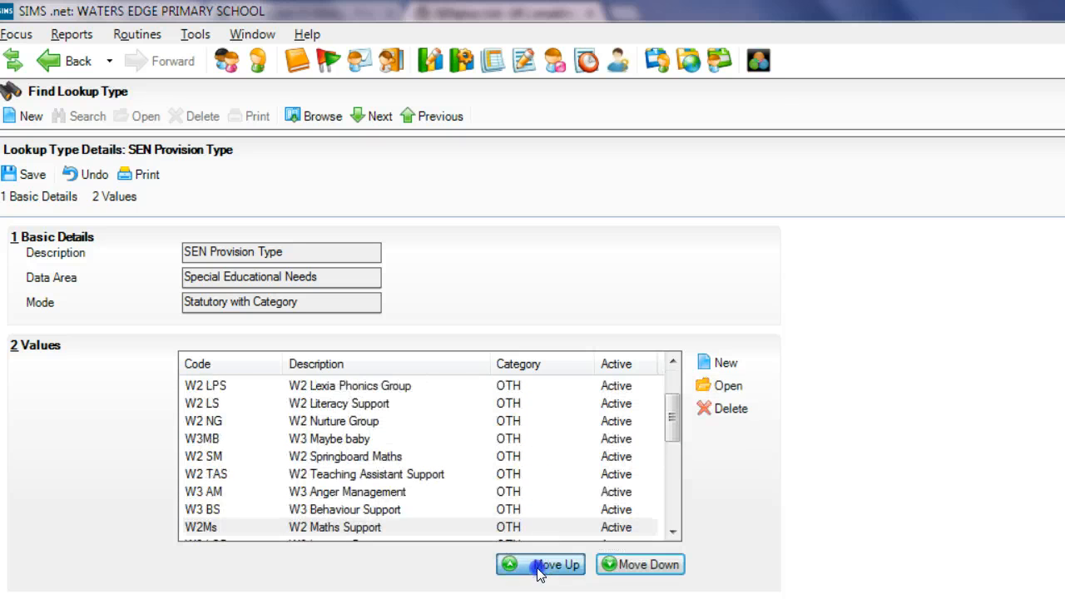
click(546, 567)
drag(673, 423, 673, 385)
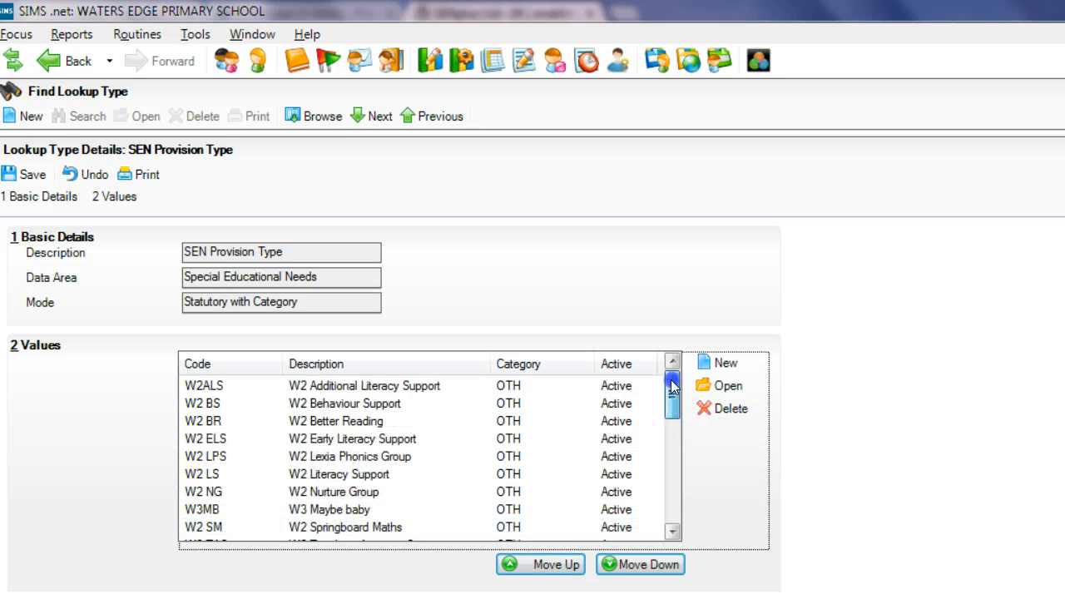
click(557, 571)
click(560, 572)
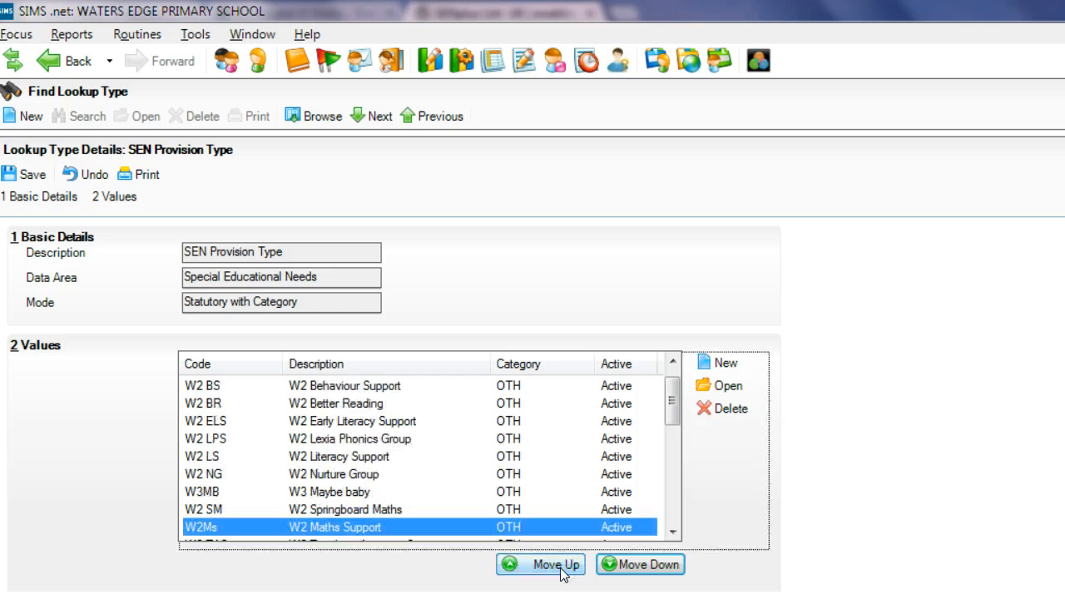
click(560, 570)
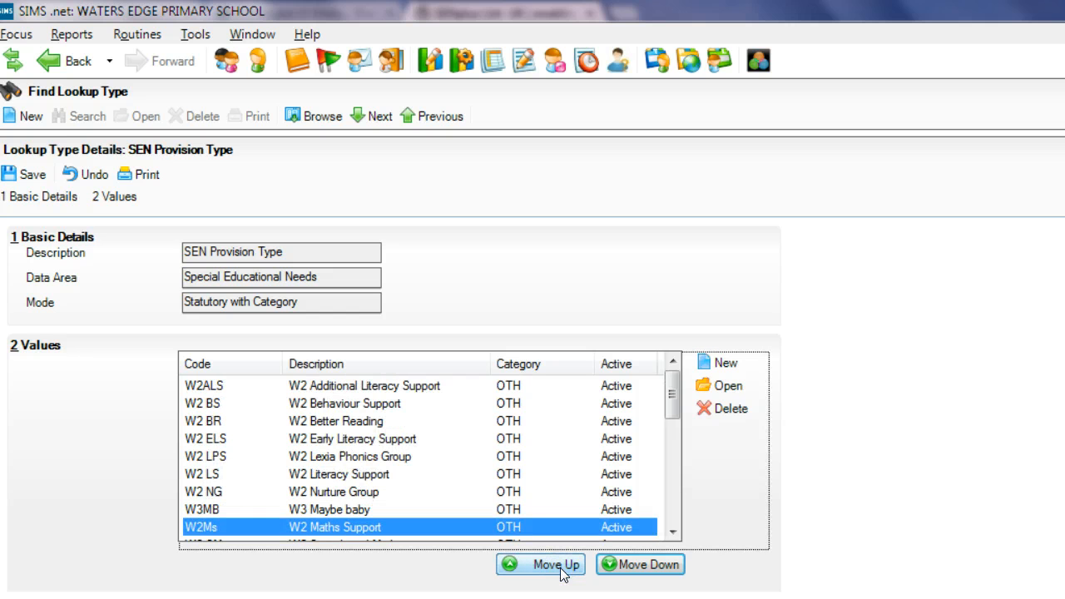
click(561, 572)
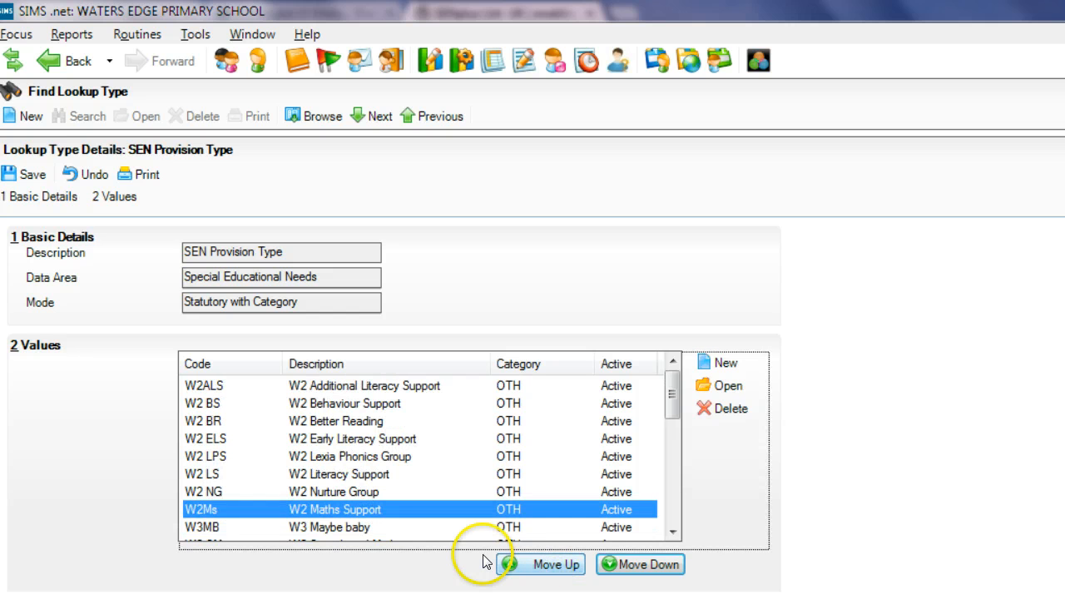
click(512, 566)
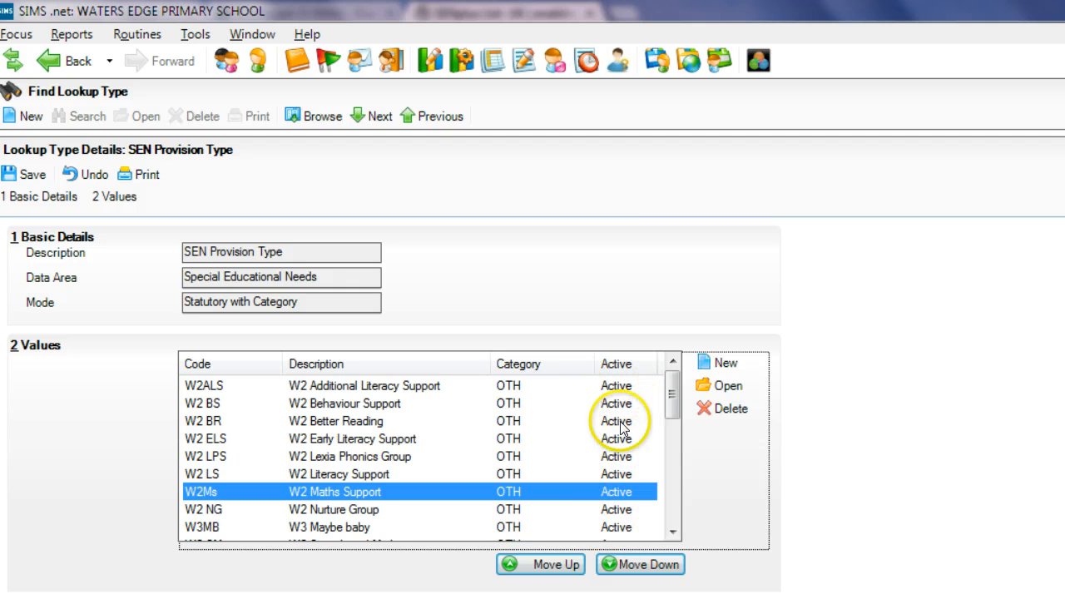
Step: Deactivate the IT Provision value in the SEN Provision Type list and confirm the change
drag(669, 412, 669, 497)
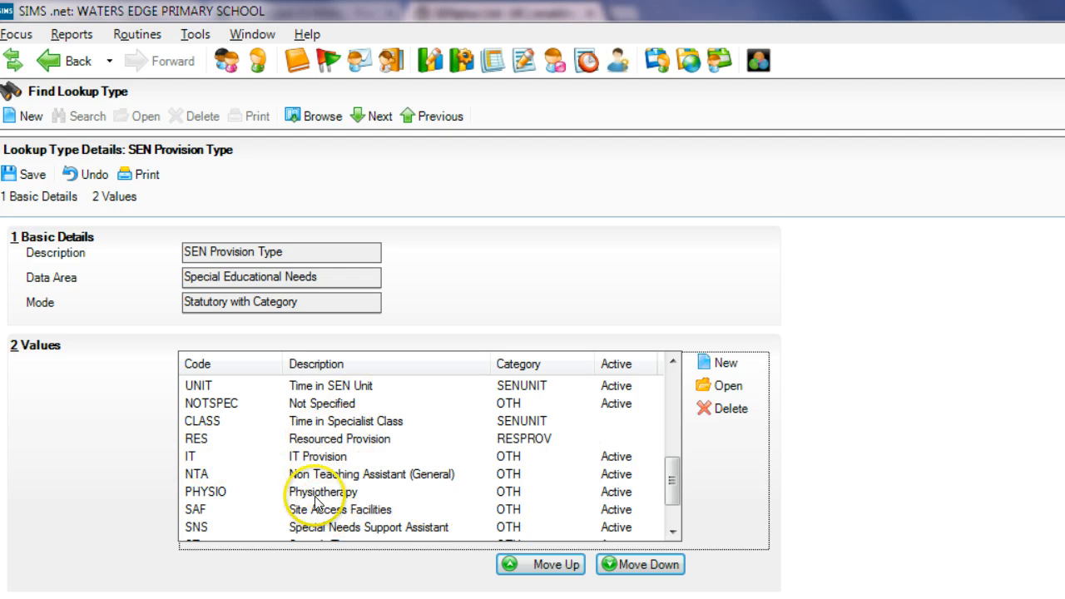
click(193, 457)
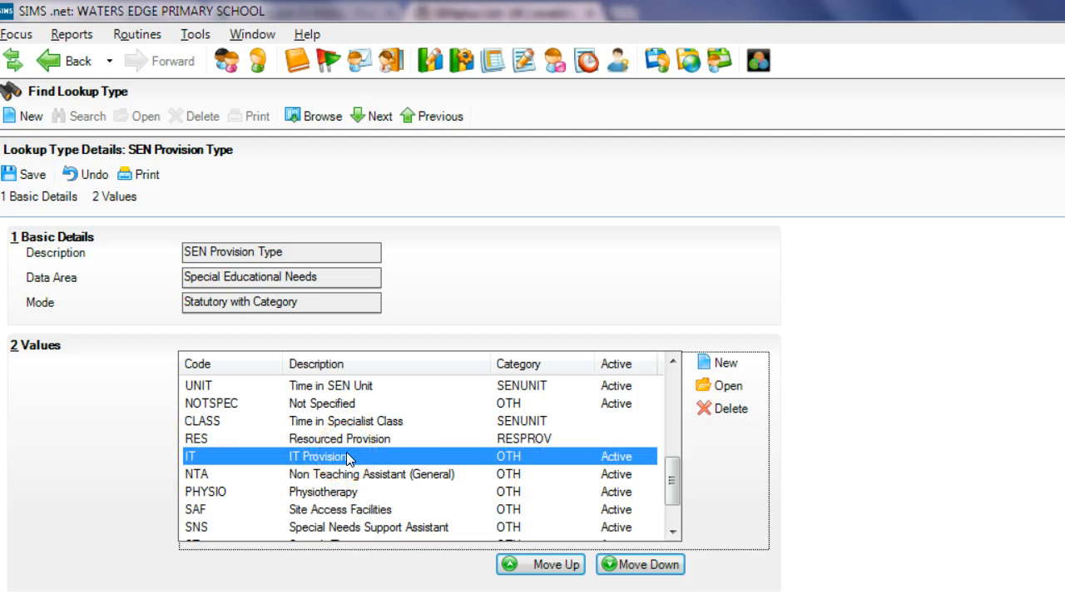
click(704, 386)
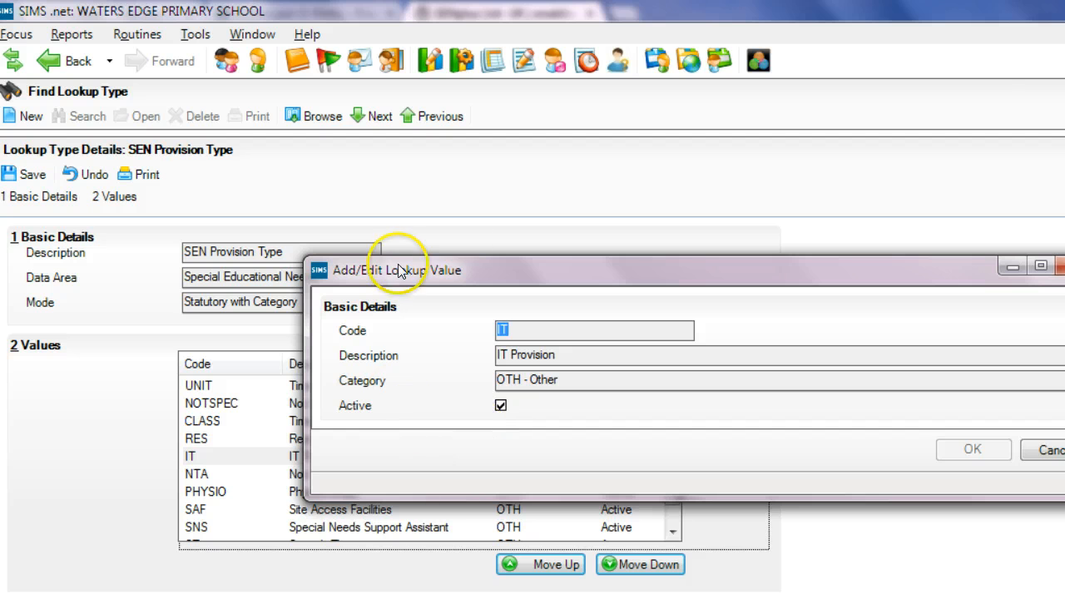
click(499, 406)
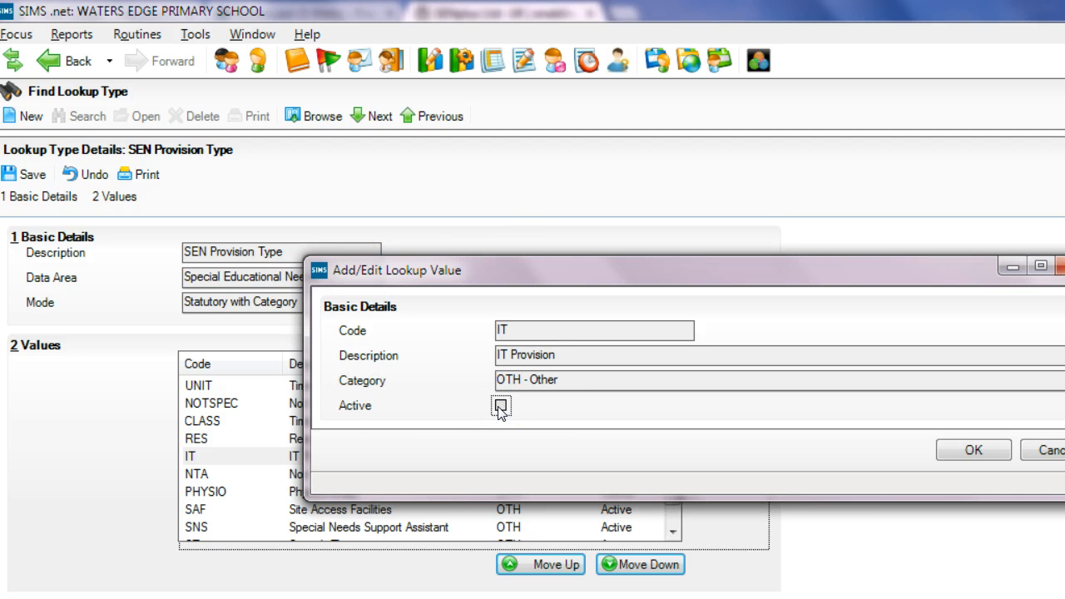
click(949, 451)
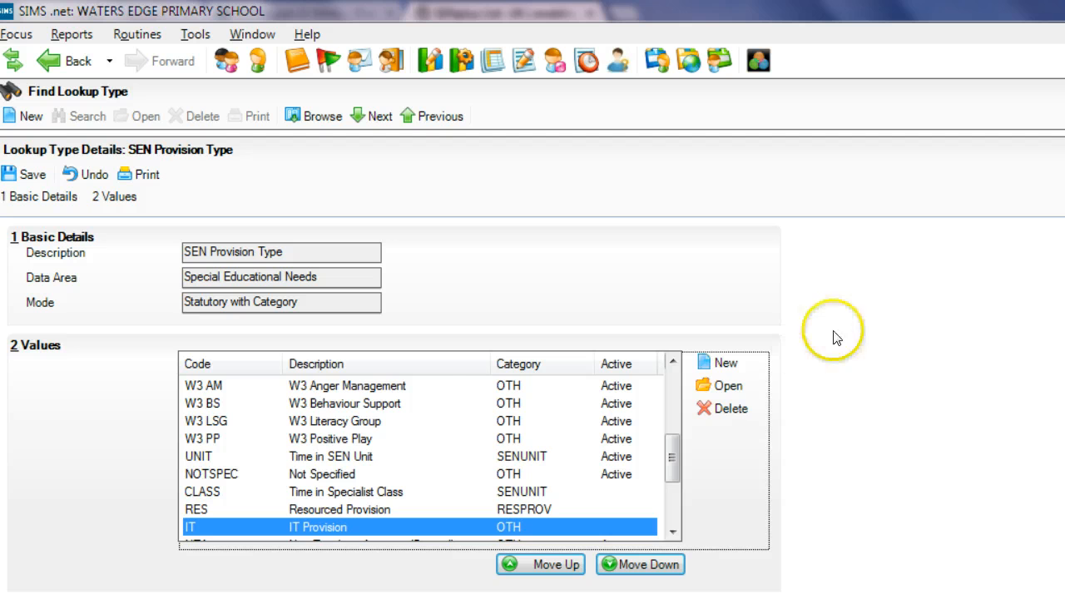
scroll(724, 503, up, 4)
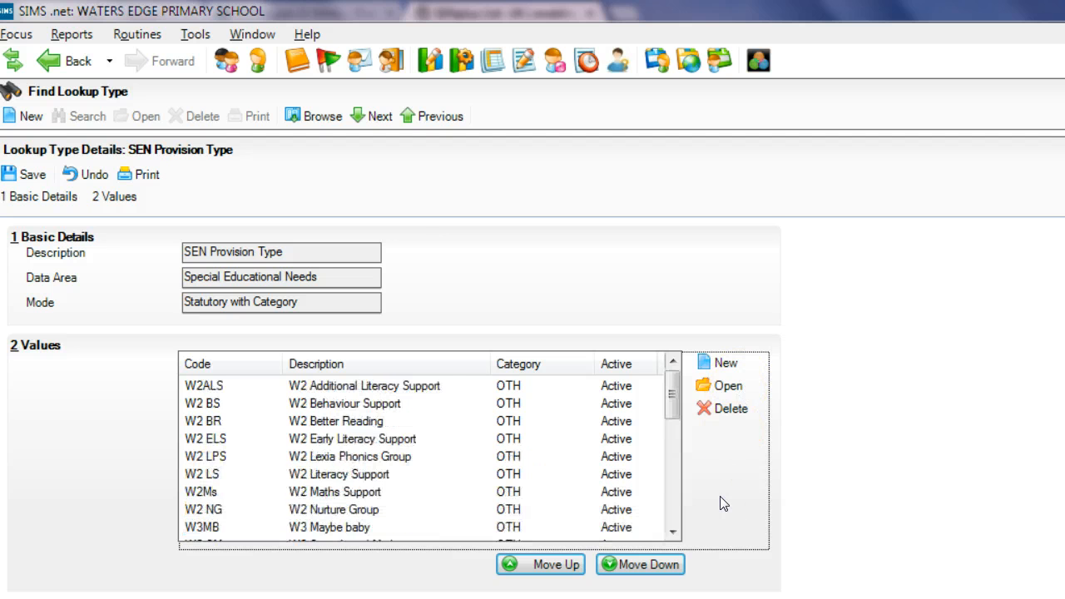
click(713, 369)
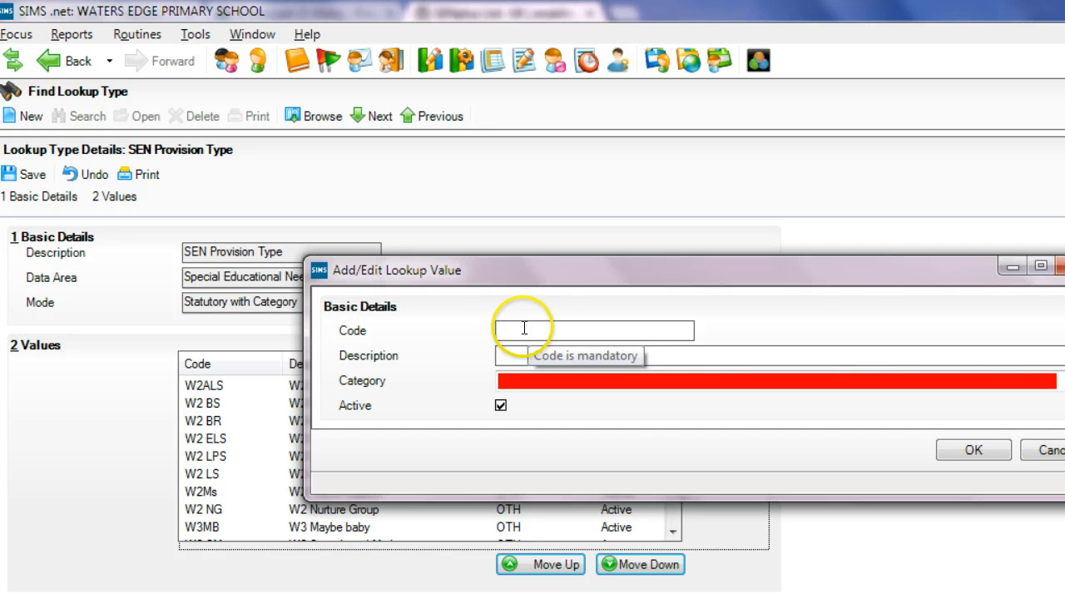
drag(870, 277, 626, 284)
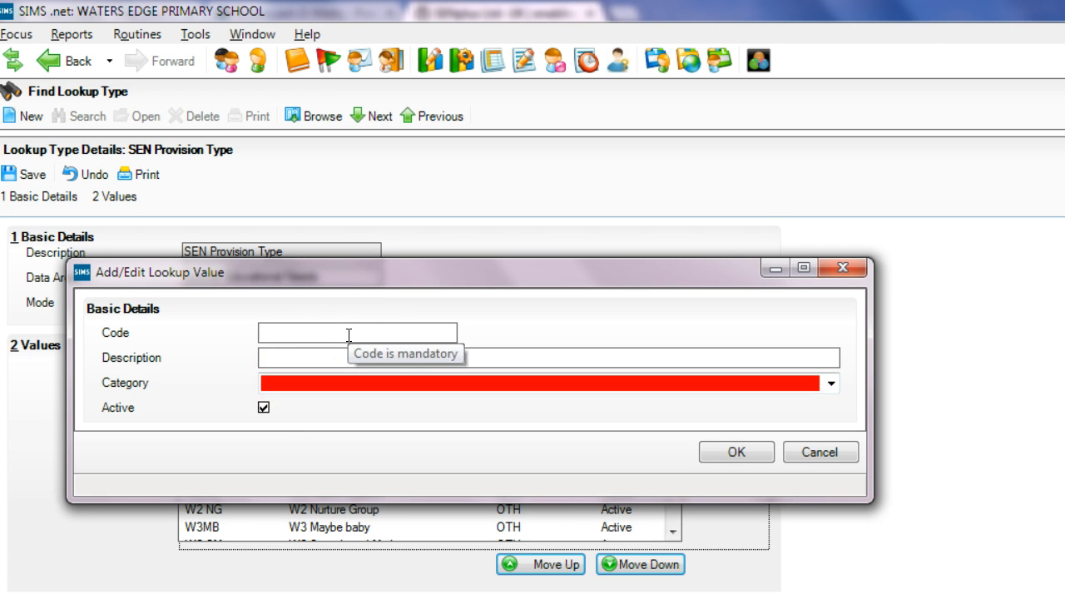
click(834, 457)
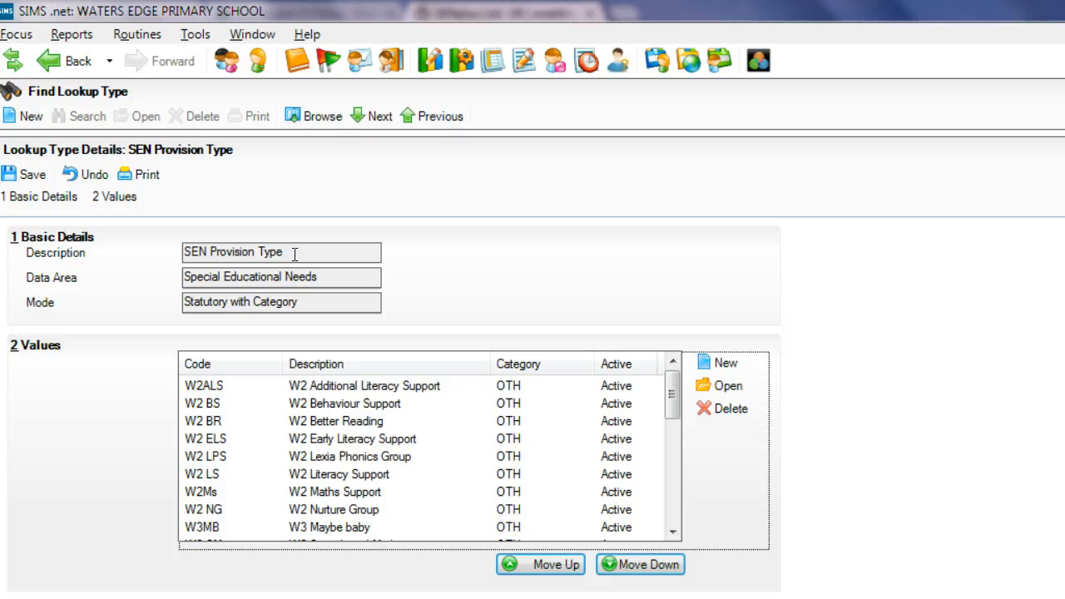
Step: Save the SEN Provision Type changes and acknowledge the restart notice
click(376, 118)
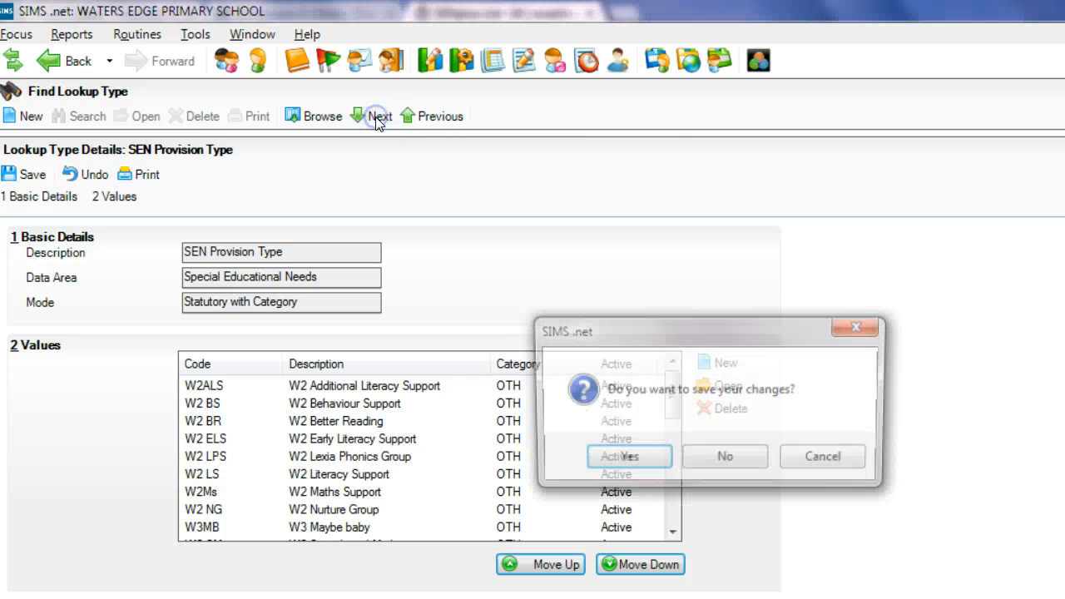
click(829, 456)
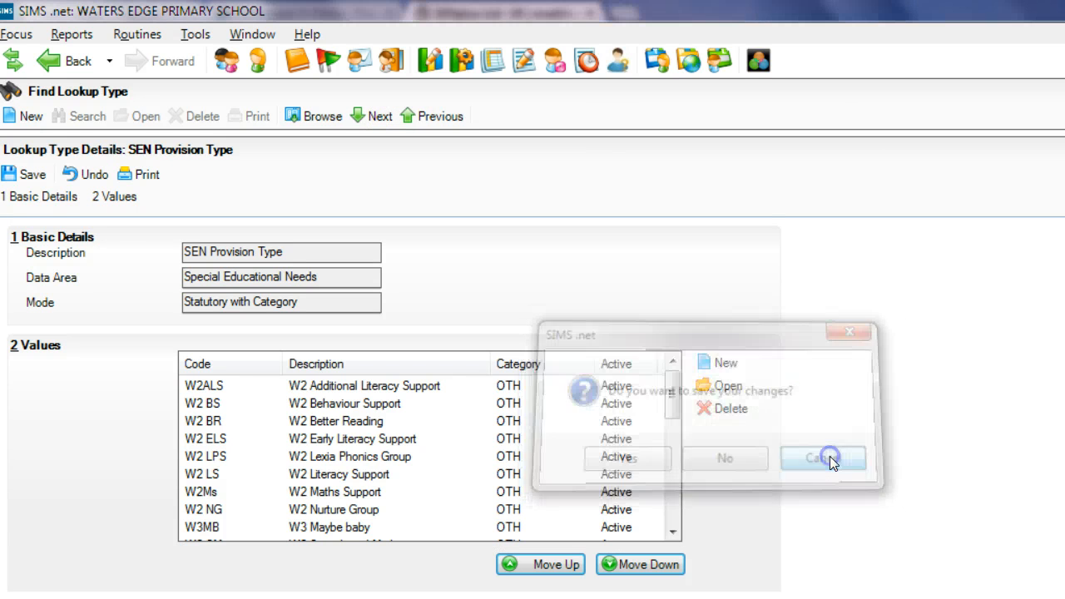
click(23, 176)
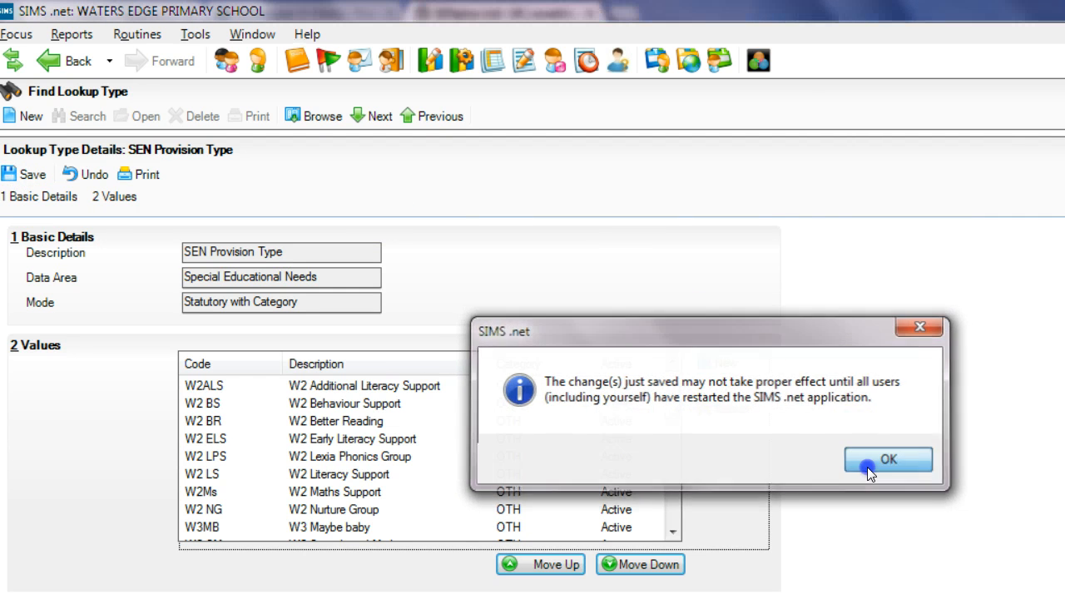
click(869, 464)
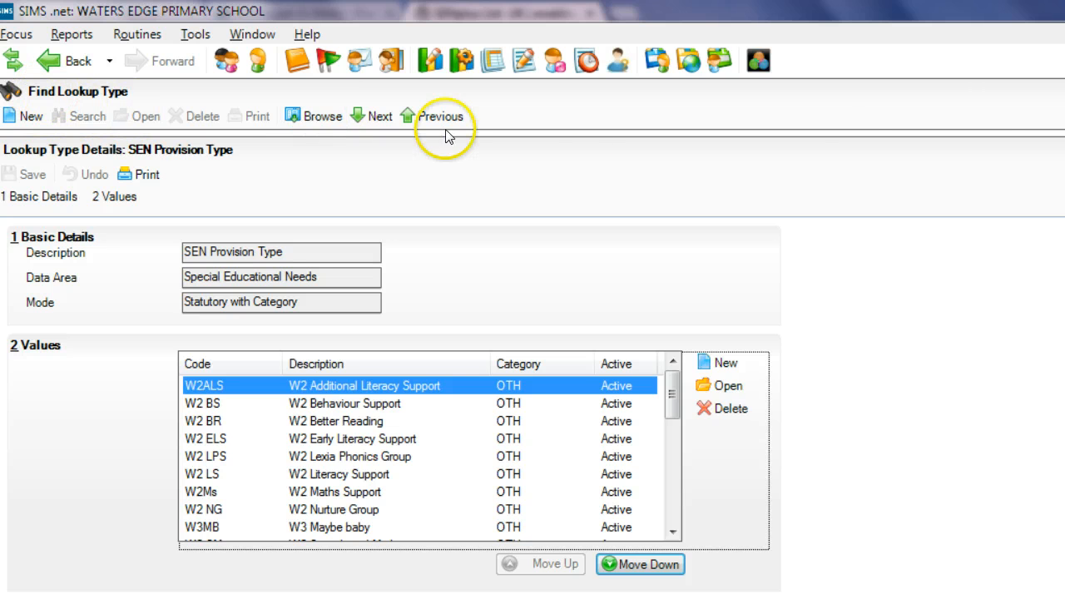
Step: Return to the lookup type search results and open the SEN Linked Adult Relation Type details
click(310, 117)
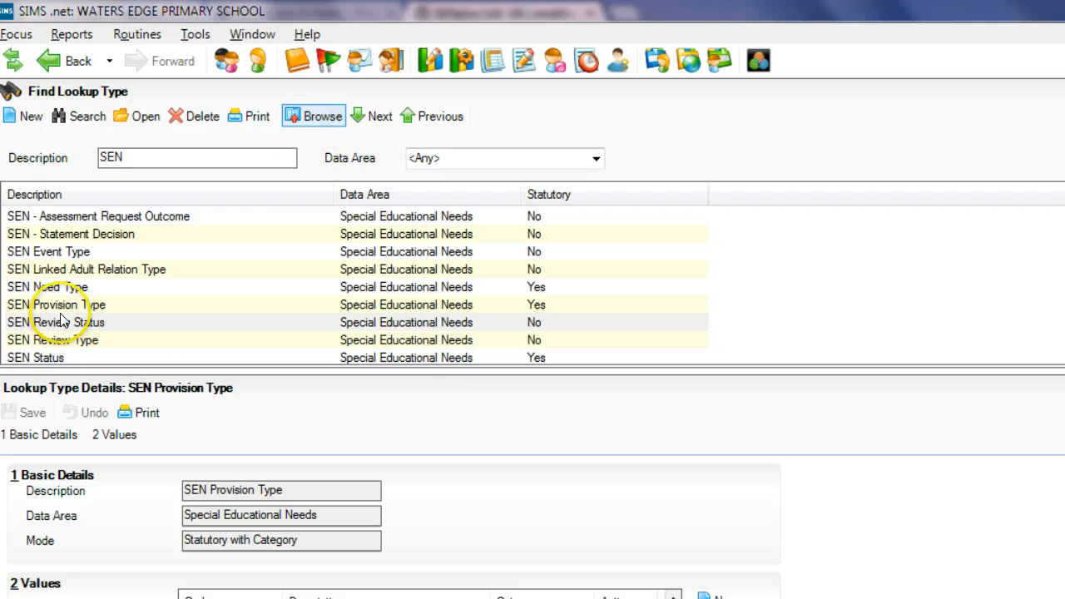
click(60, 308)
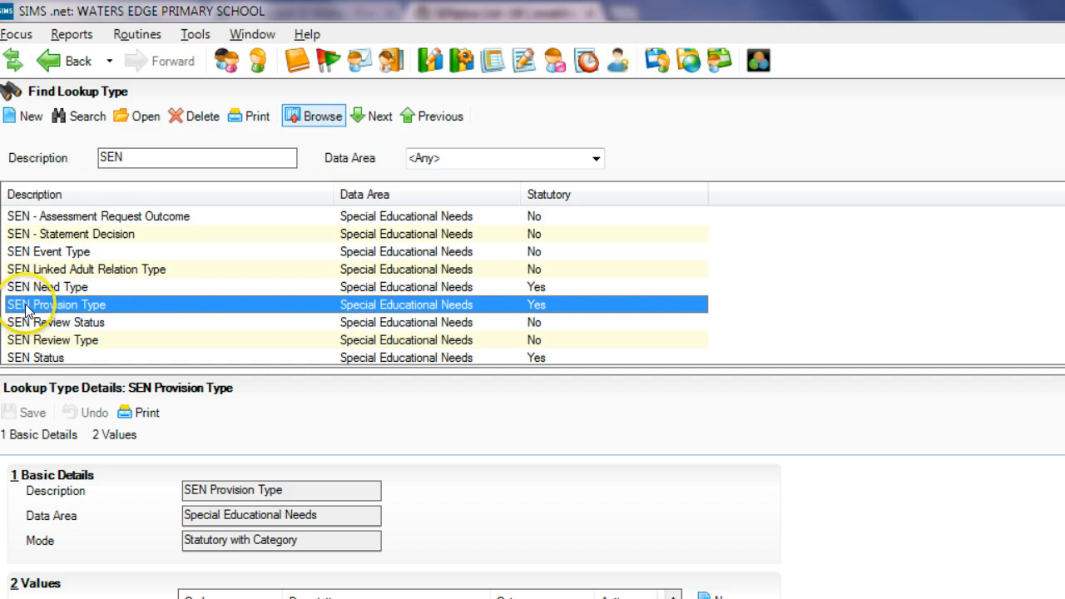
click(58, 271)
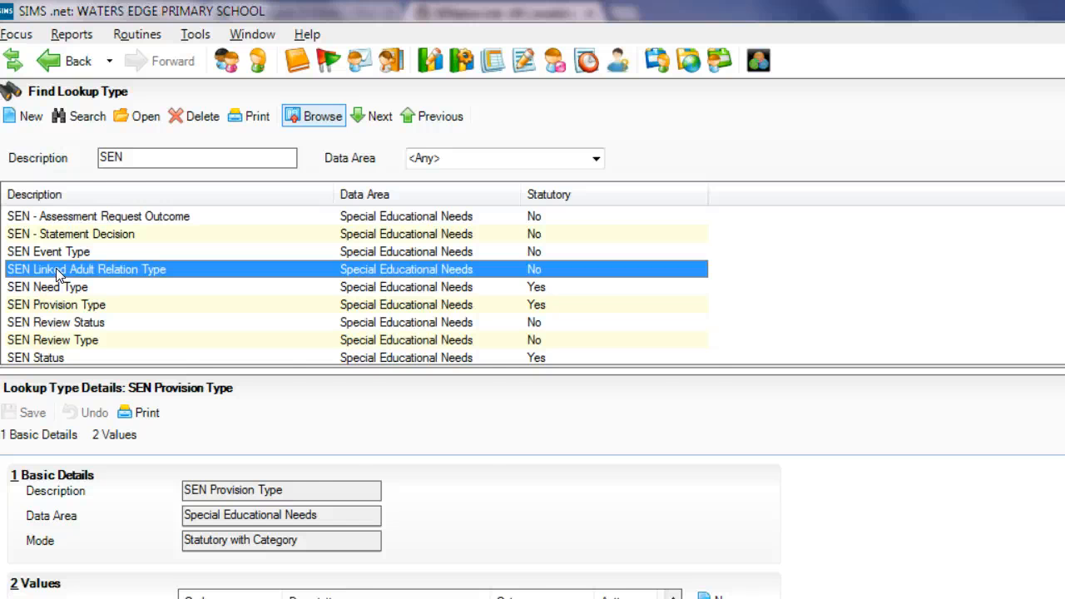
double_click(55, 269)
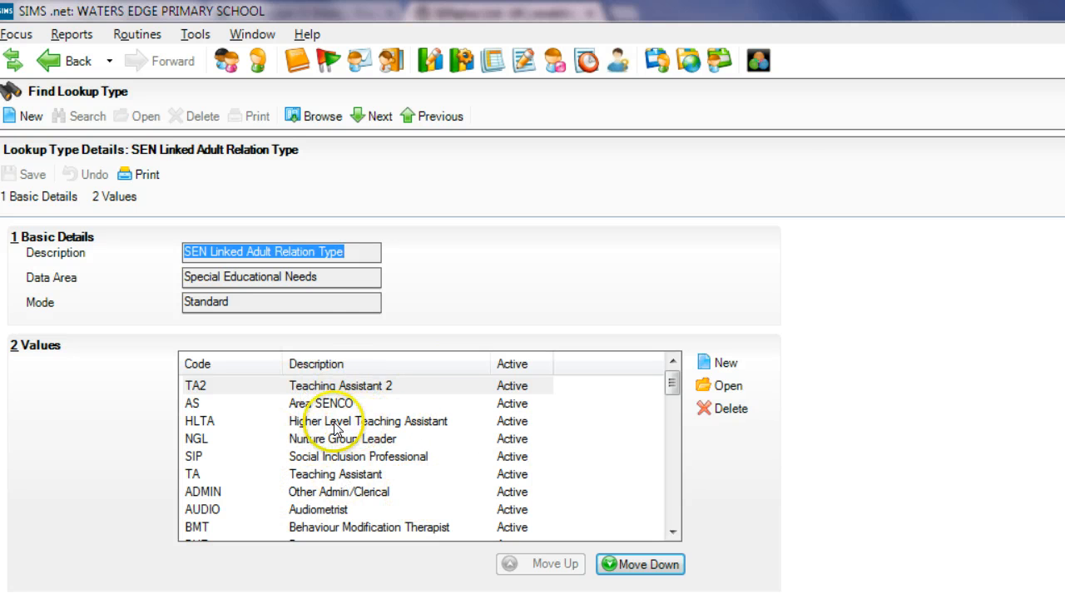
Step: Examine the existing linked adult roles, such as Teaching Assistant 2, Area SENCO, Higher Level Teaching Assistant and Nurture Group Leader
mouse_move(670, 383)
mouse_down()
mouse_move(670, 392)
mouse_move(672, 382)
mouse_up()
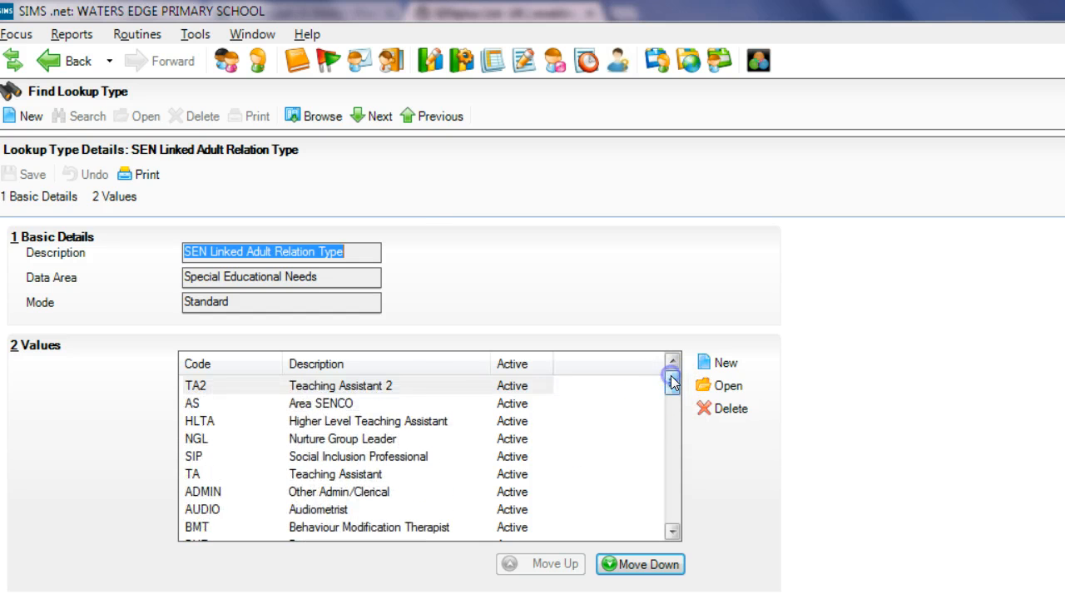
click(320, 387)
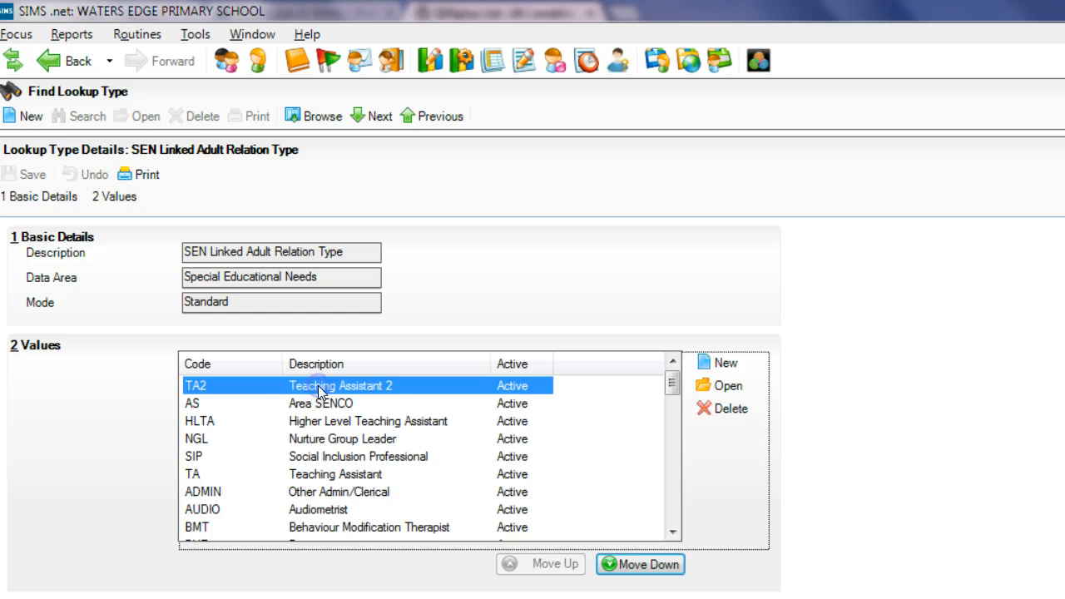
click(335, 421)
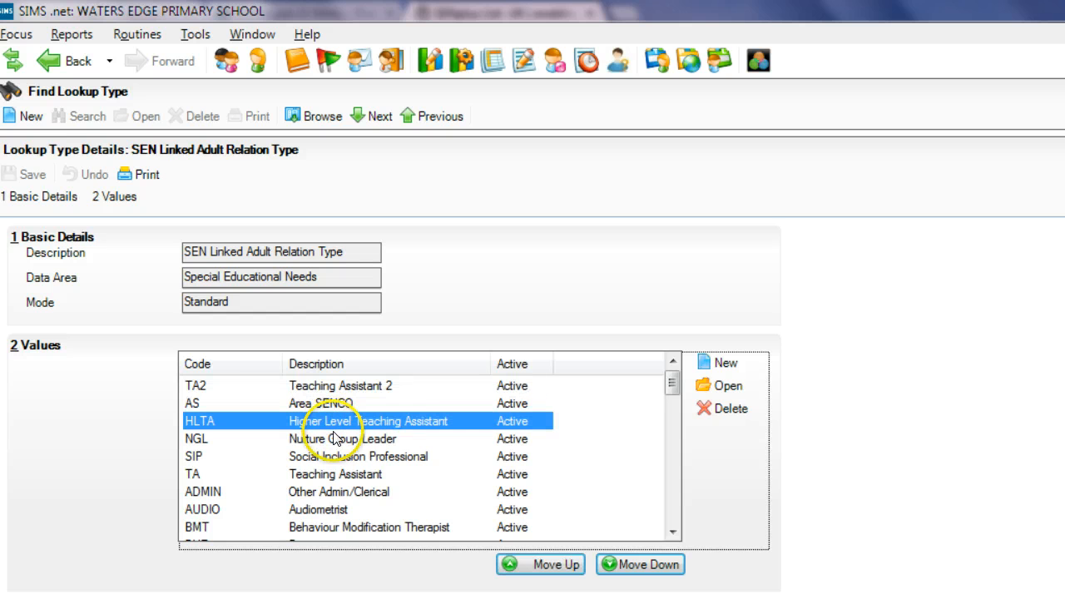
click(332, 439)
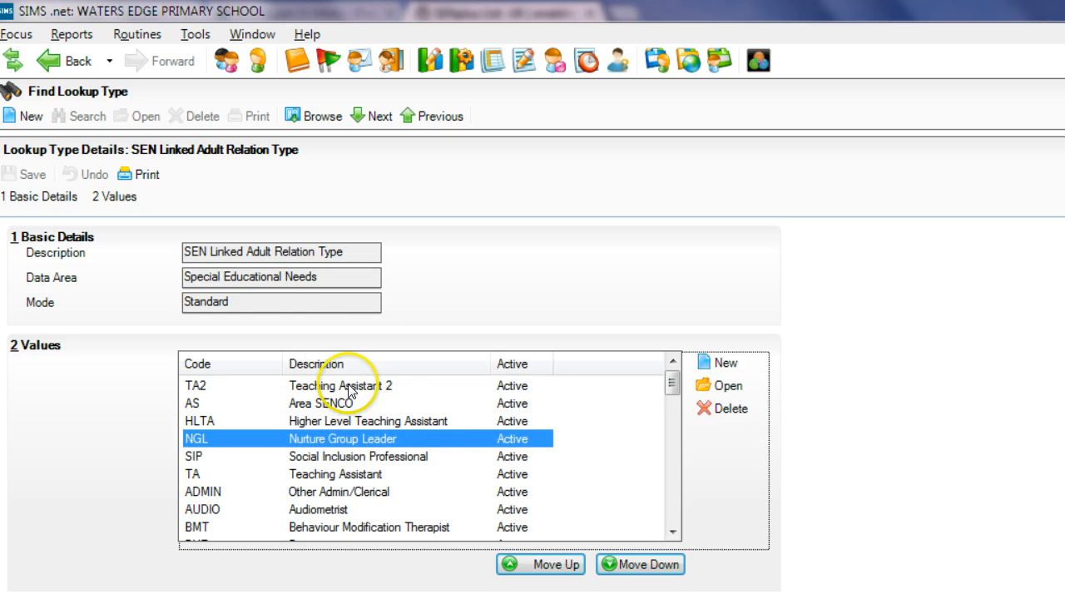
click(346, 404)
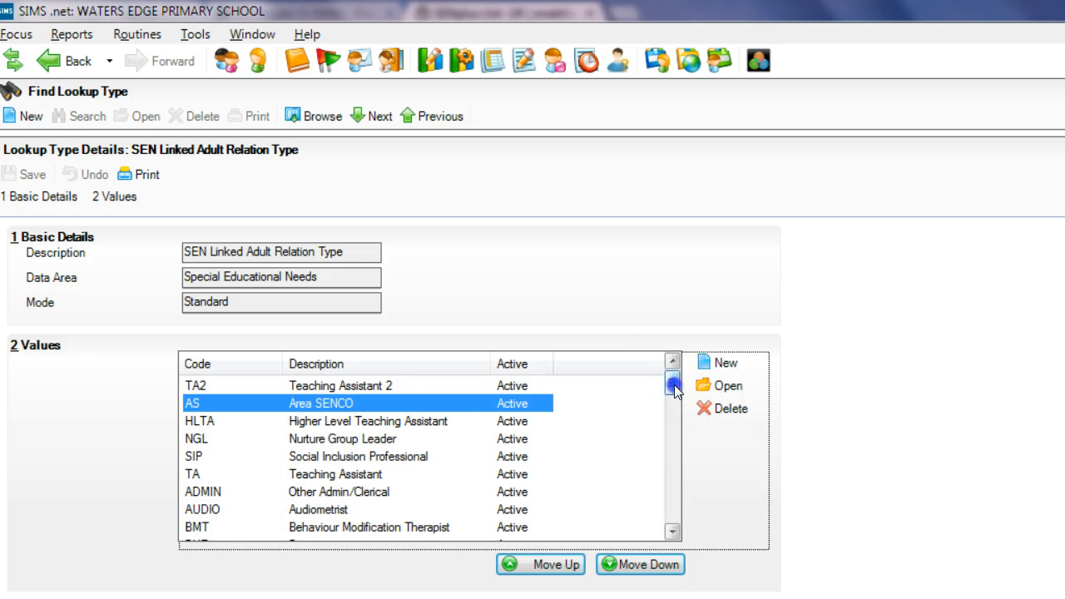
mouse_move(673, 384)
mouse_down()
mouse_move(670, 434)
mouse_move(672, 385)
mouse_up()
click(314, 406)
click(309, 387)
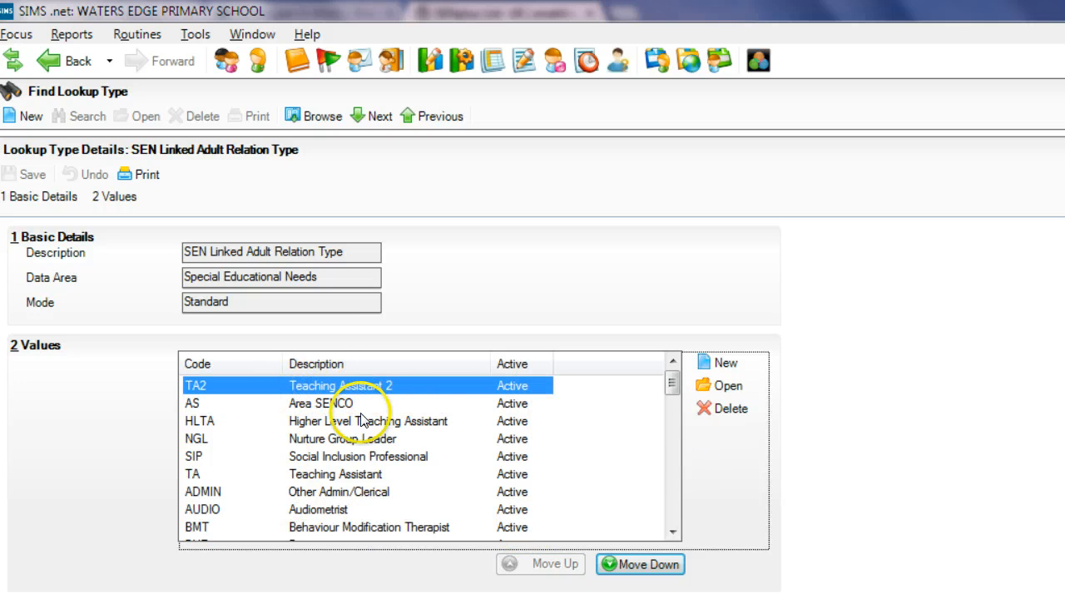
Step: Move the Teaching Assistant (TA) value to the top of the linked adult relation list
click(329, 476)
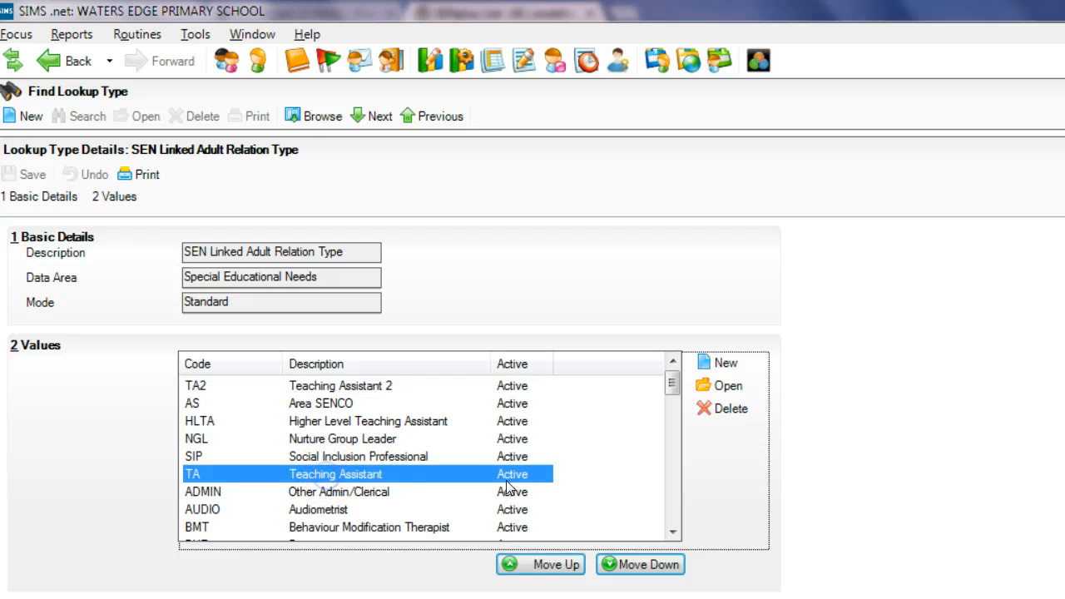
click(542, 564)
click(543, 564)
click(542, 564)
click(542, 564)
click(543, 564)
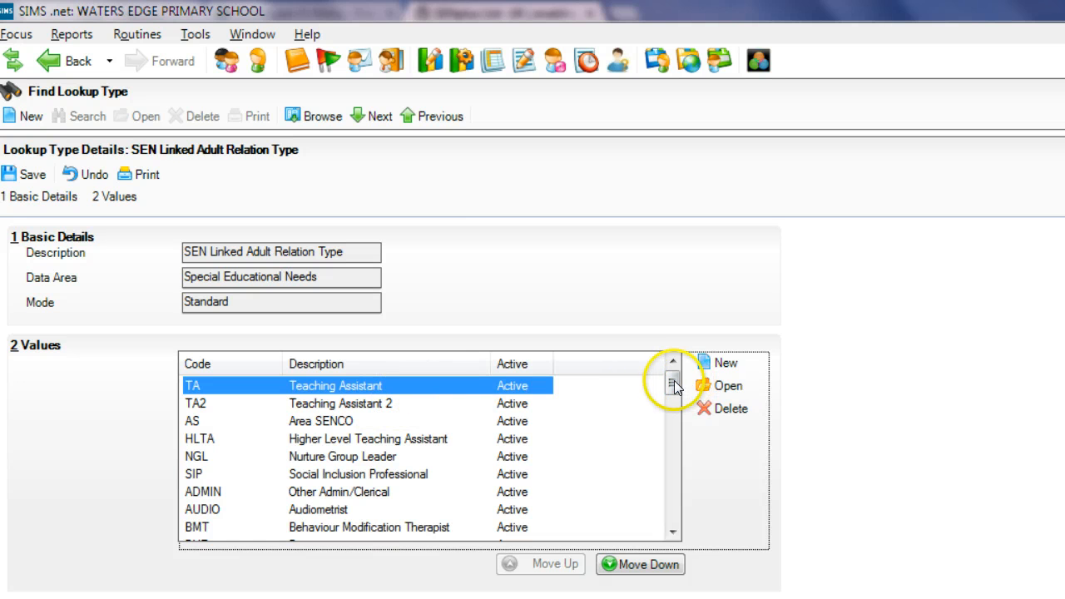
Step: Add a new linked adult relation value with code LSA and description "Learning Support Assistant"
mouse_move(674, 381)
mouse_down()
mouse_move(670, 514)
mouse_move(672, 374)
mouse_up()
click(705, 364)
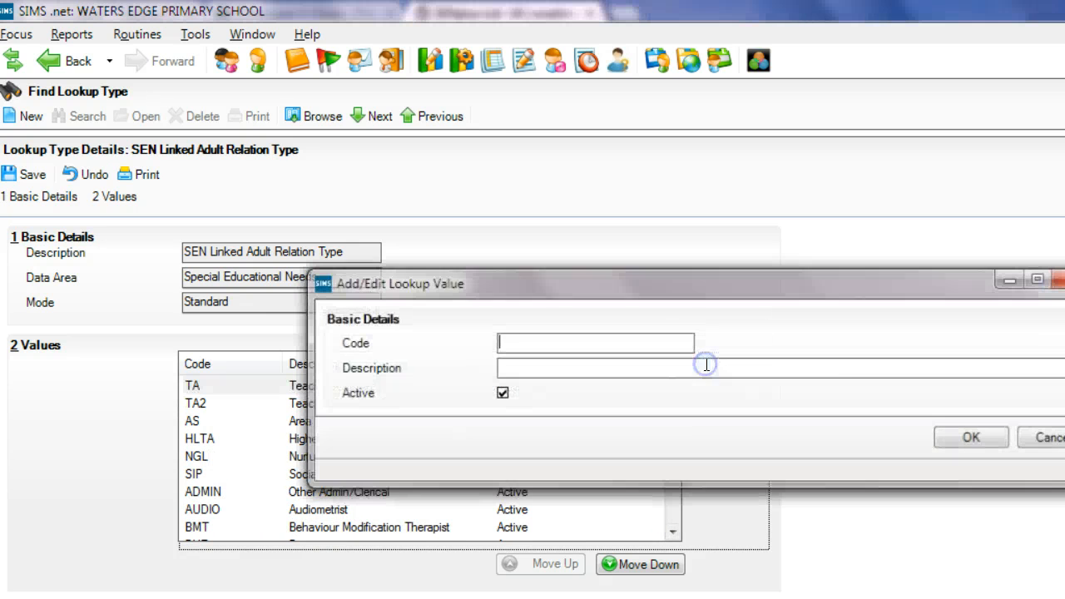
click(525, 338)
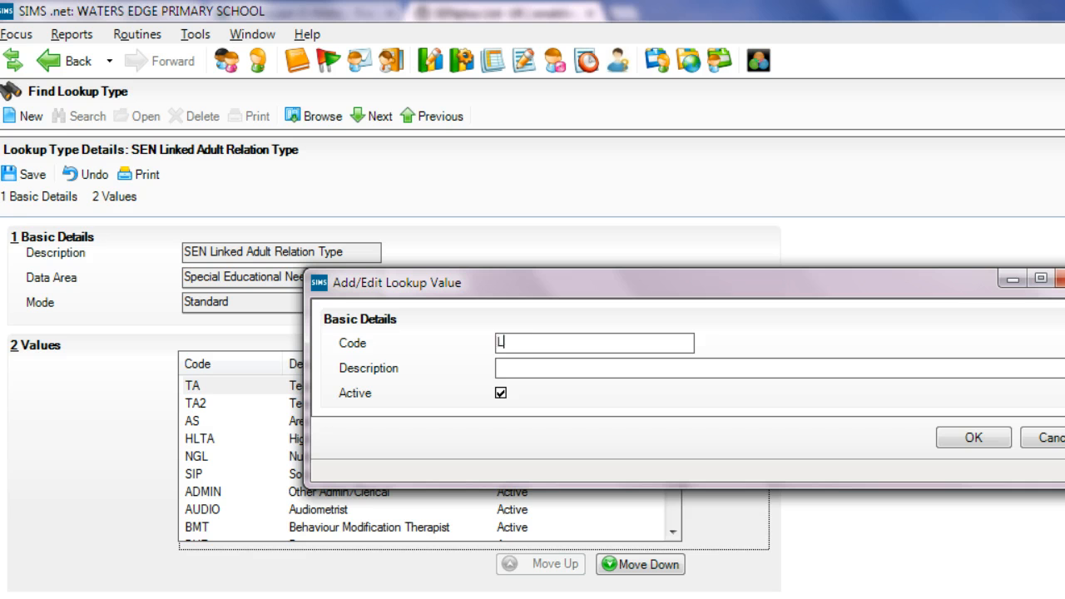
click(519, 361)
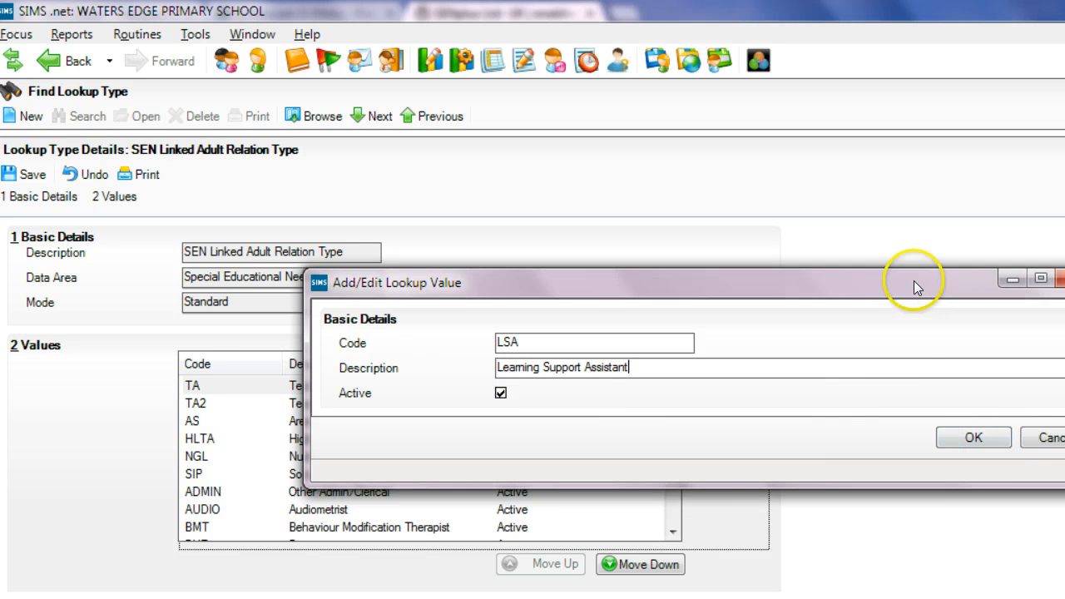
drag(913, 283, 834, 277)
click(916, 427)
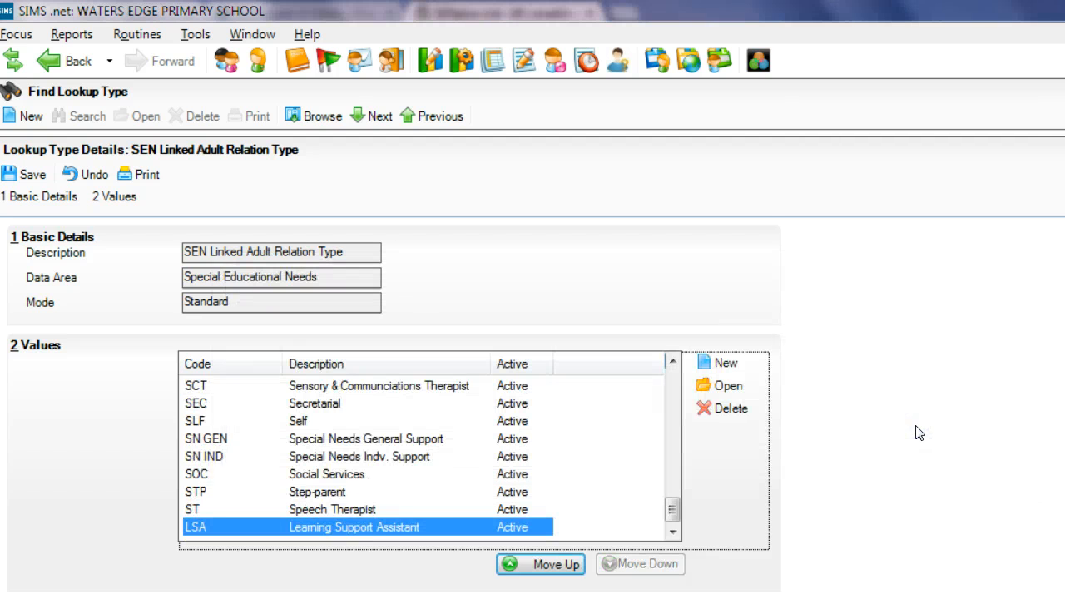
Step: Move the Learning Support Assistant value up the list to directly below Higher Level Teaching Assistant
click(542, 564)
click(542, 564)
click(541, 565)
click(542, 565)
click(542, 565)
click(541, 565)
click(542, 565)
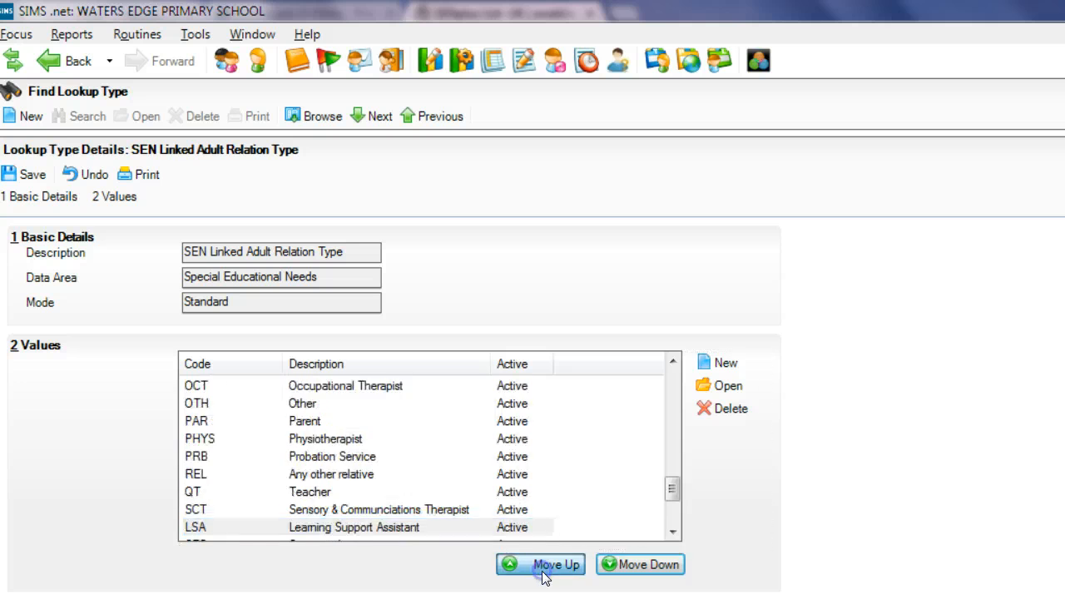
click(542, 569)
click(542, 569)
click(541, 569)
click(541, 569)
click(541, 569)
click(541, 569)
click(541, 569)
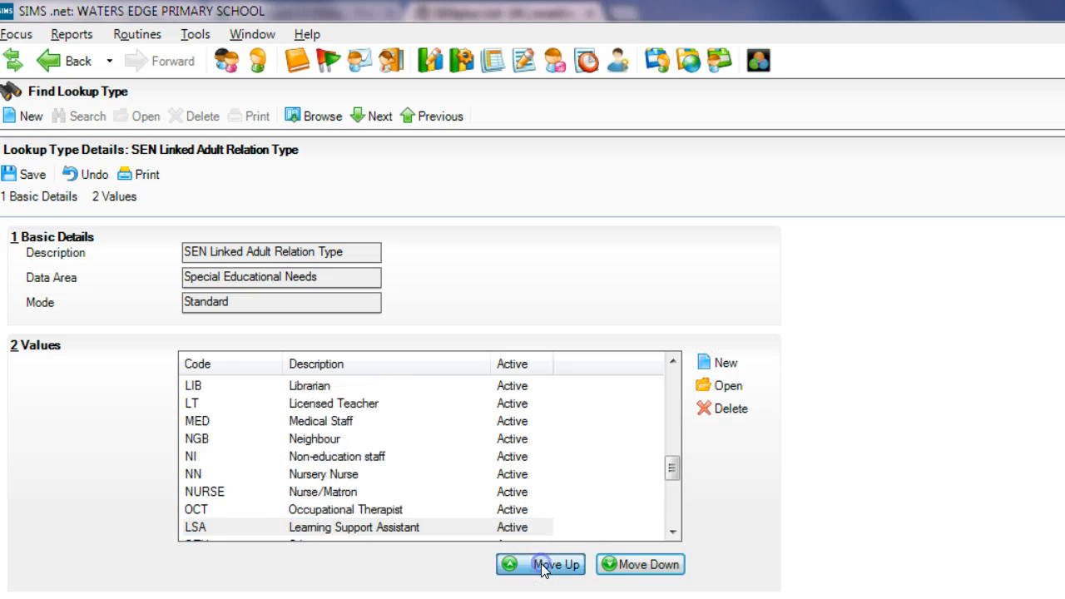
click(541, 566)
click(542, 566)
click(541, 565)
click(542, 565)
click(542, 566)
click(542, 565)
double_click(542, 565)
click(541, 566)
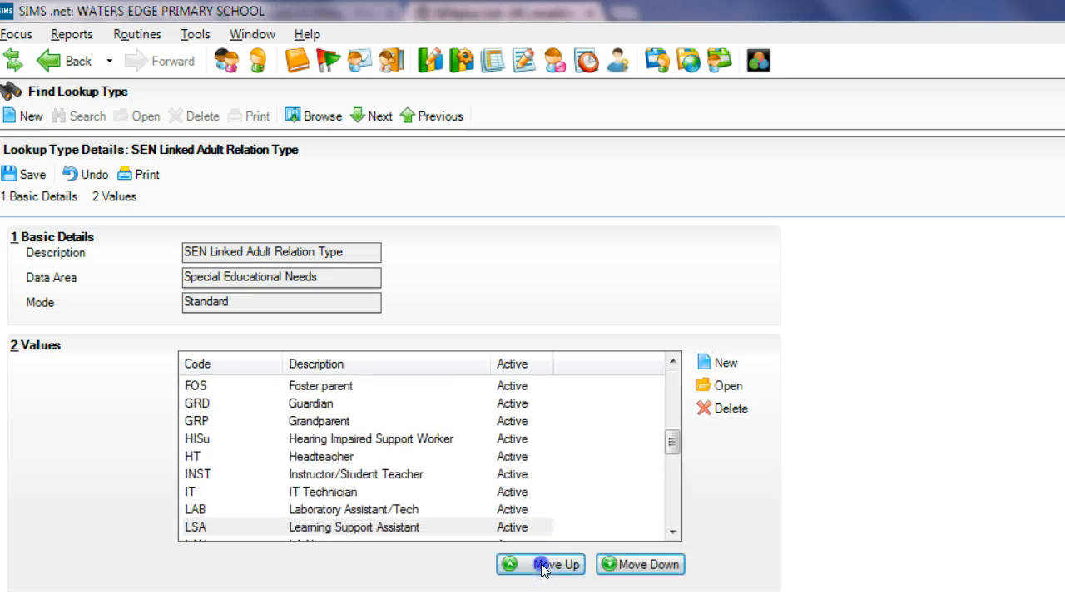
double_click(542, 565)
click(542, 566)
click(541, 566)
click(542, 566)
click(542, 565)
click(542, 565)
click(541, 565)
click(542, 566)
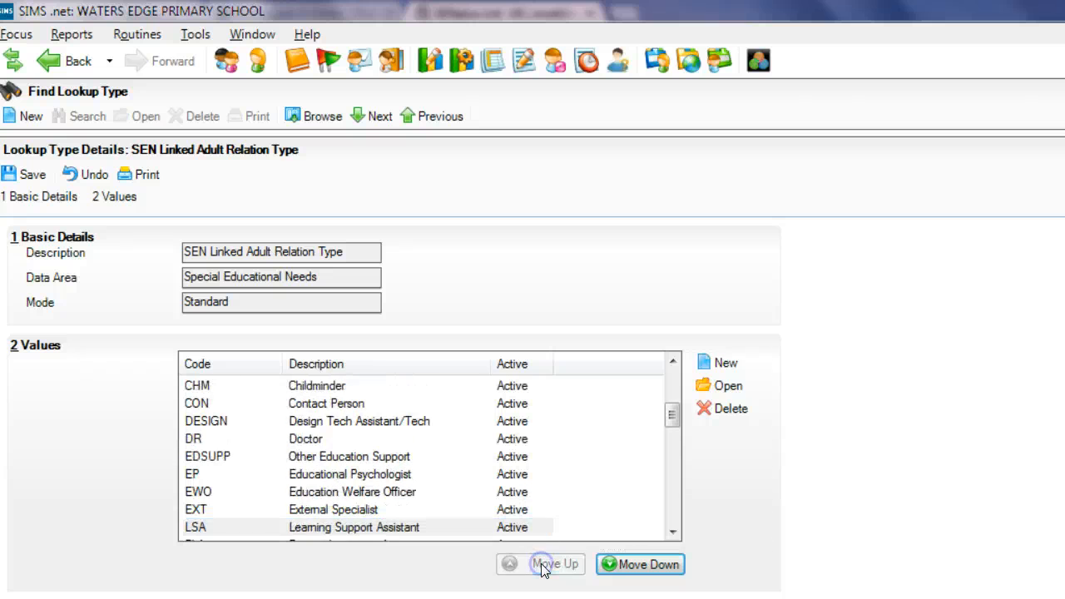
double_click(541, 565)
double_click(542, 565)
click(542, 566)
double_click(541, 565)
double_click(542, 566)
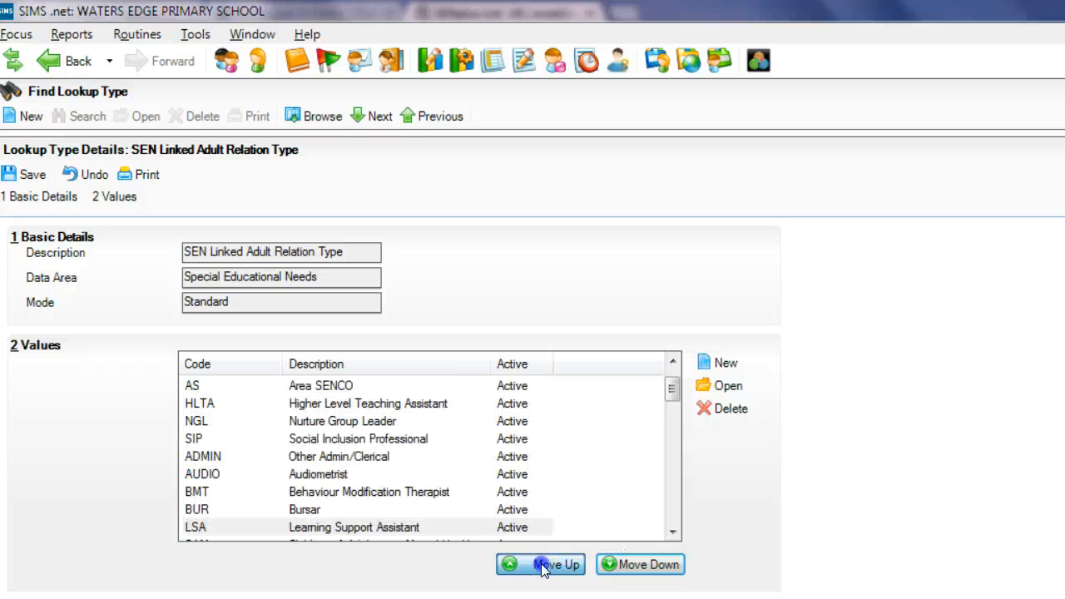
double_click(542, 566)
click(542, 566)
click(542, 566)
click(542, 566)
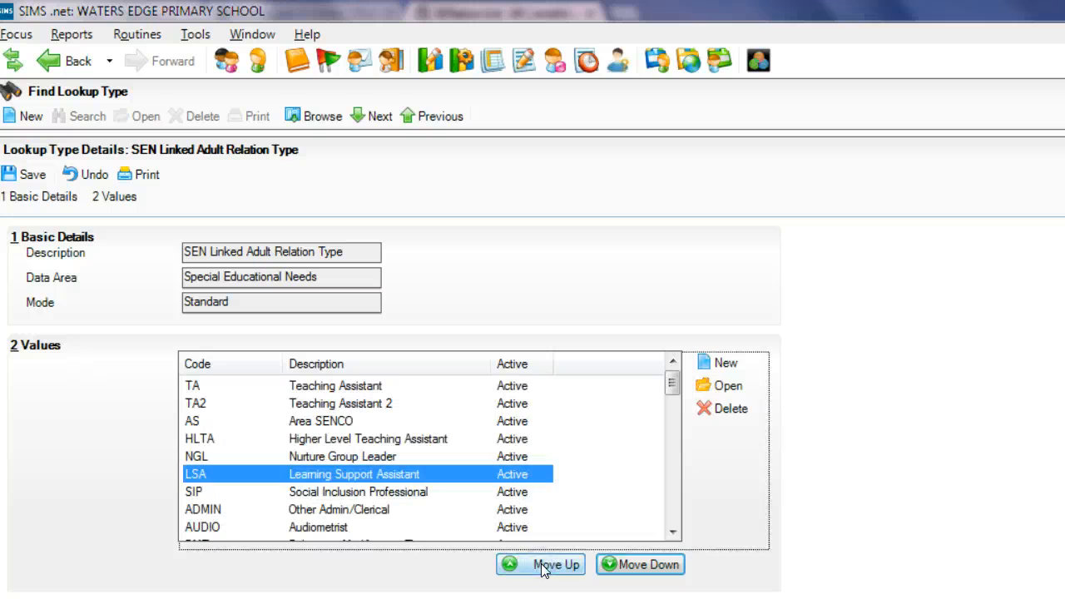
click(542, 566)
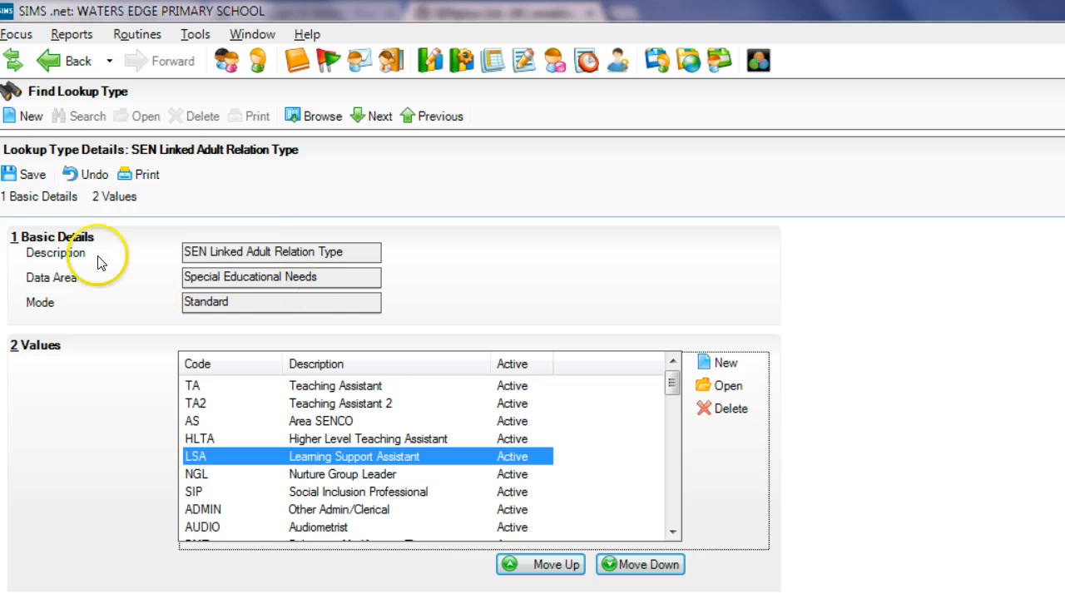
Step: Save the SEN Linked Adult Relation Type changes and acknowledge the restart notice
click(31, 177)
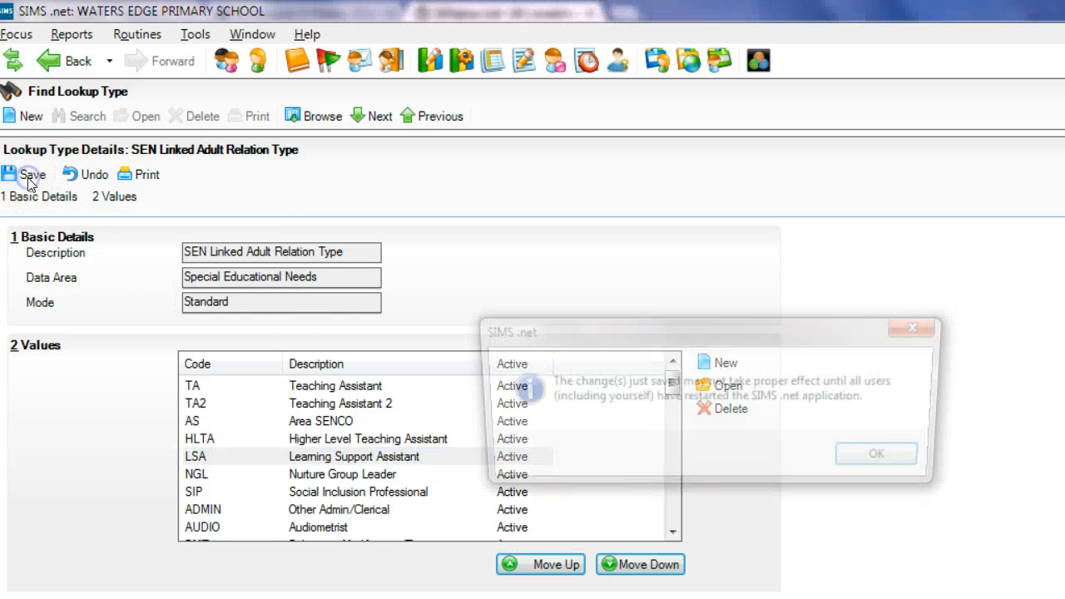
click(867, 458)
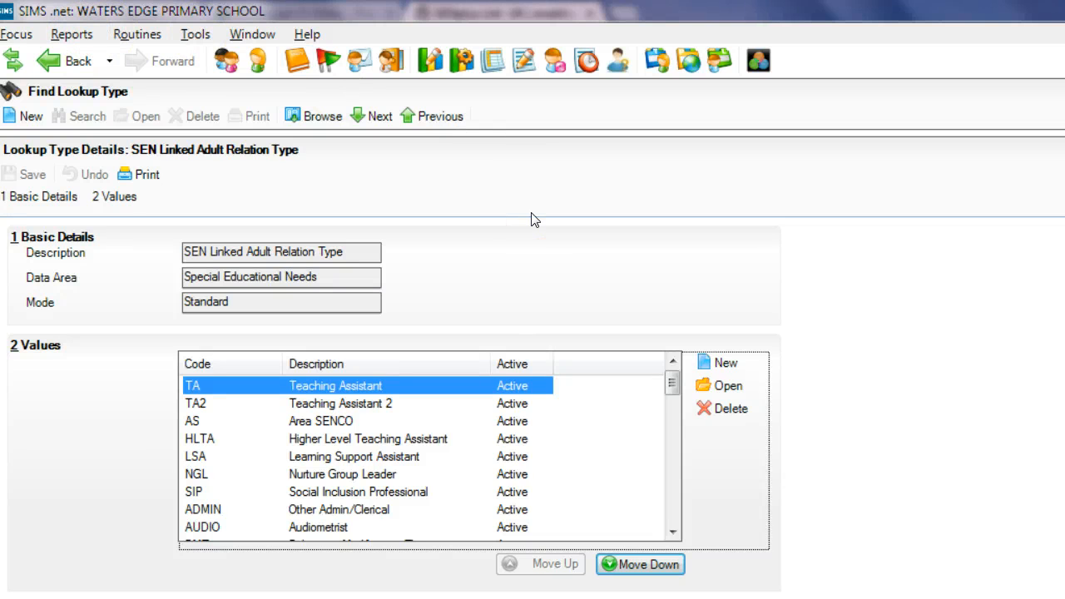
click(401, 202)
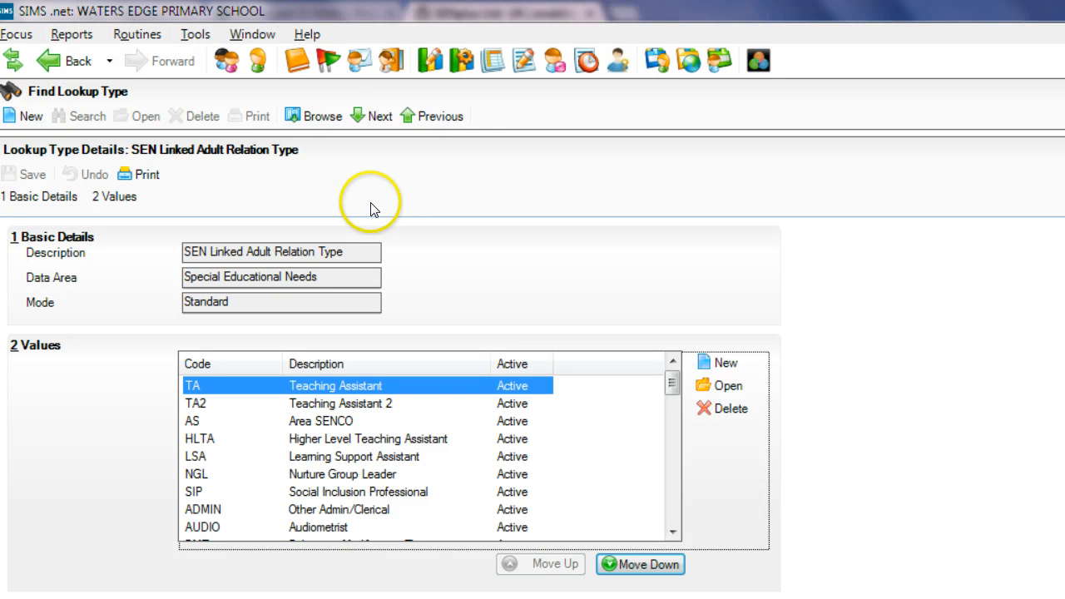